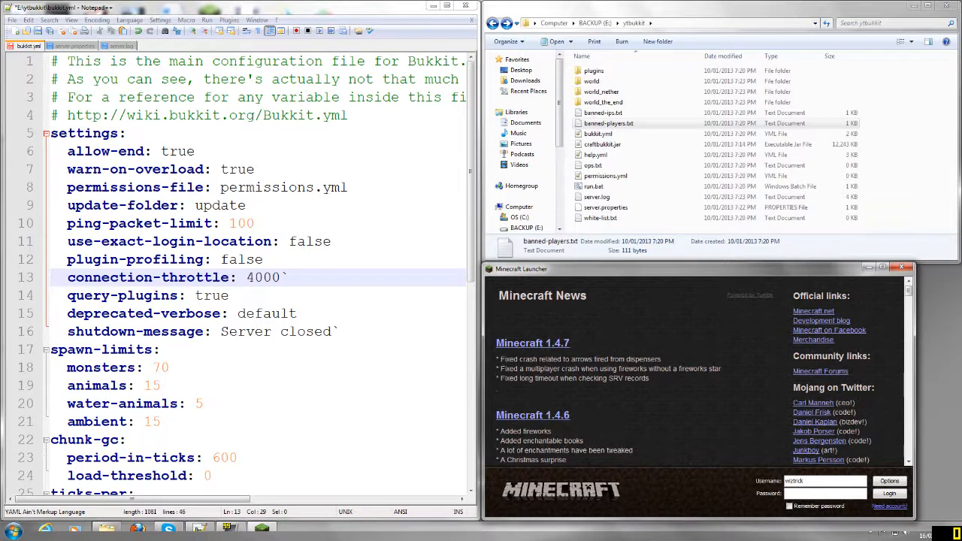
- Start the Bukkit server with run.bat from the ytbukkit folder and move its console window over the folder window
{"action": "left_click", "coordinate": [609, 123]}
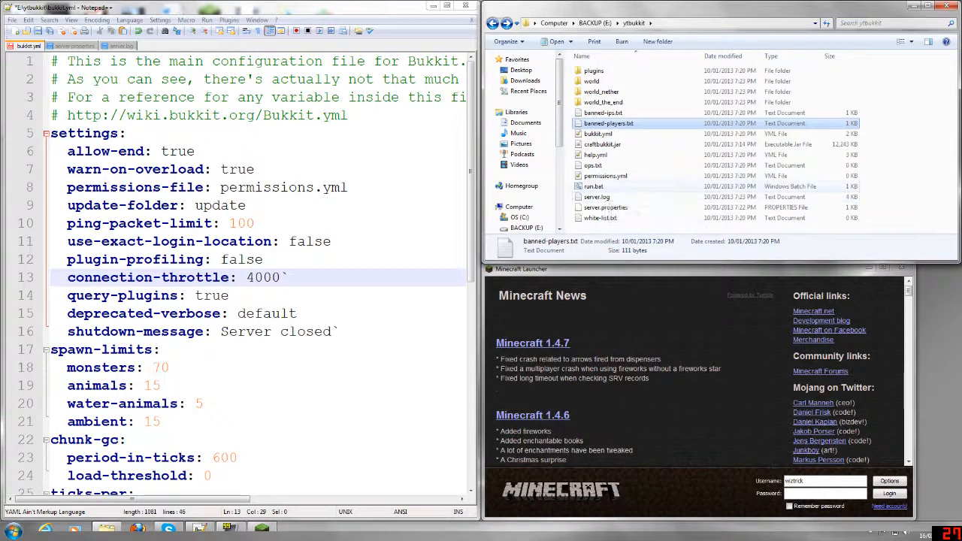
{"action": "left_click", "coordinate": [601, 187]}
{"action": "double_click", "coordinate": [596, 186]}
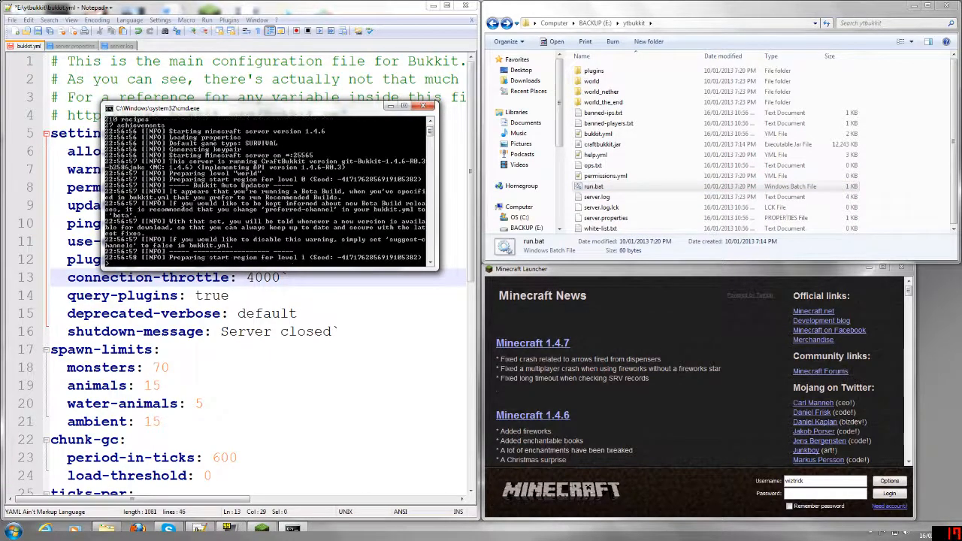
{"action": "left_click_drag", "start_coordinate": [326, 113], "coordinate": [837, 16]}
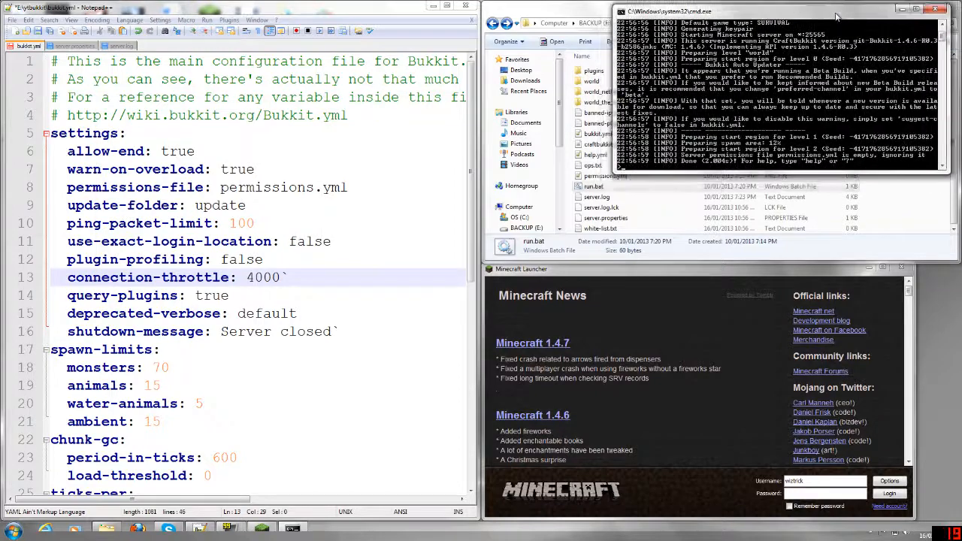
- Log in to the Minecraft launcher with the account password and join the multiplayer server at 127.0.0.1
{"action": "left_click", "coordinate": [825, 494]}
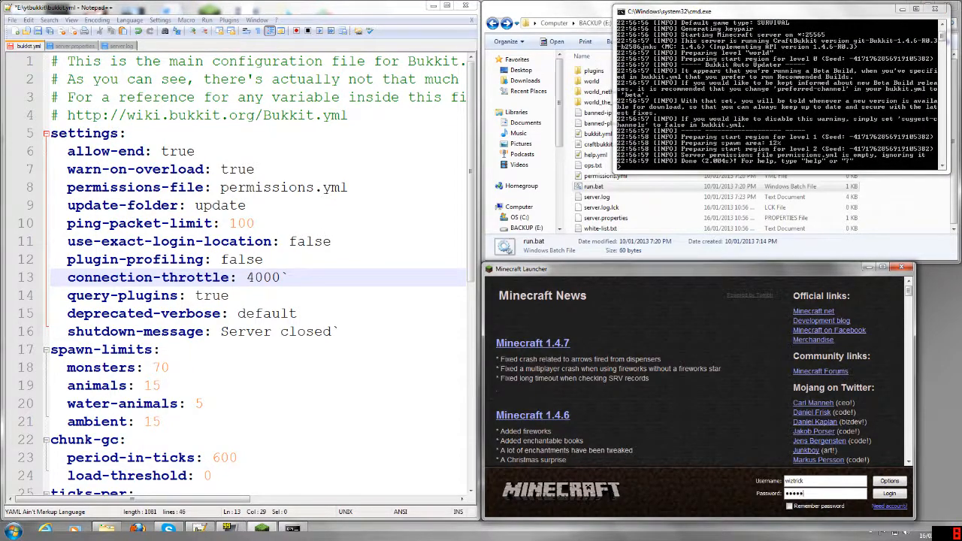
{"action": "key", "text": "Return"}
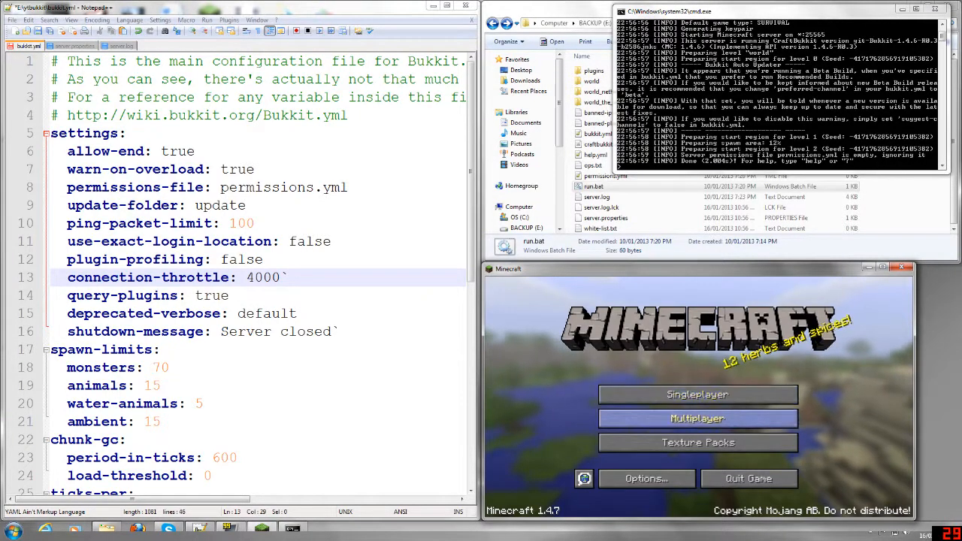
{"action": "left_click", "coordinate": [699, 419]}
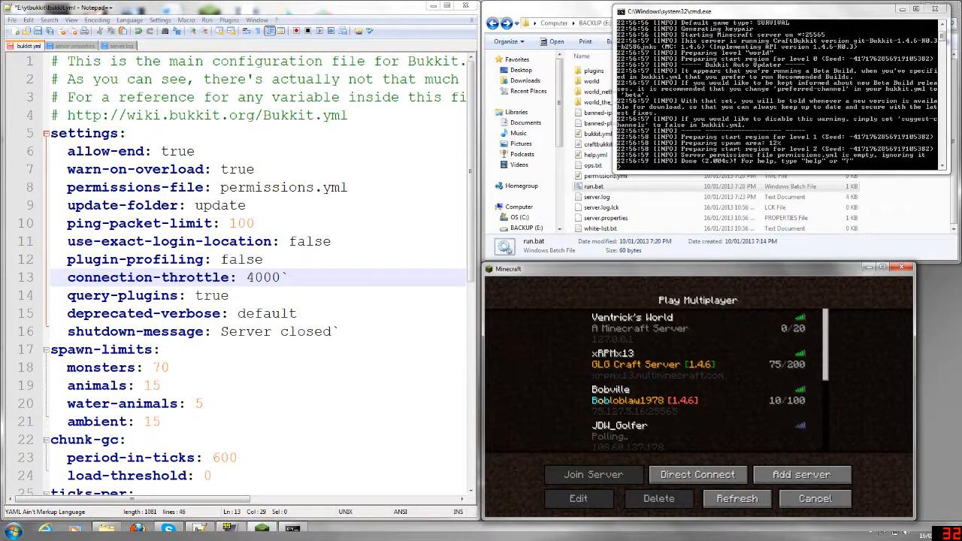
{"action": "double_click", "coordinate": [697, 329]}
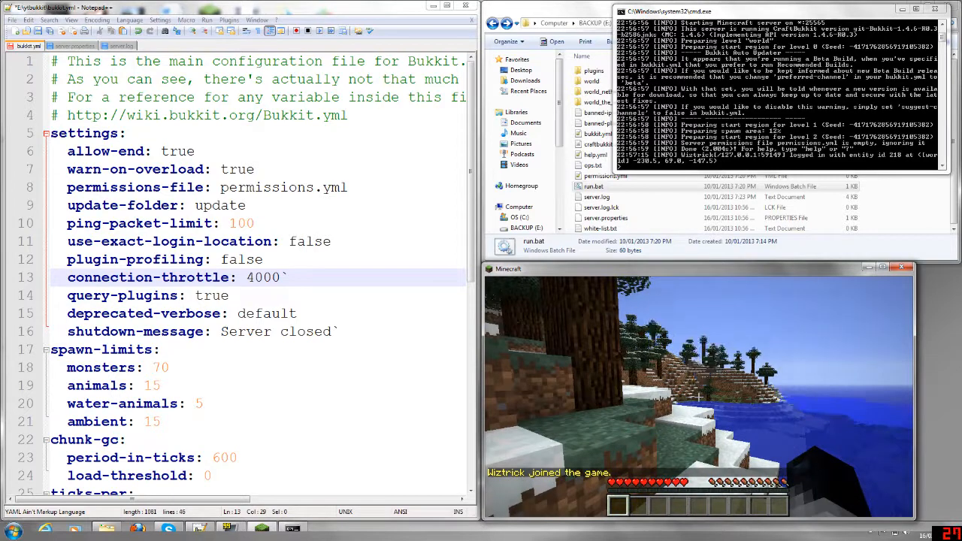
- Send the chat message "Hi" in the game and disconnect from the server
{"action": "type", "text": "tHi"}
{"action": "key", "text": "Return"}
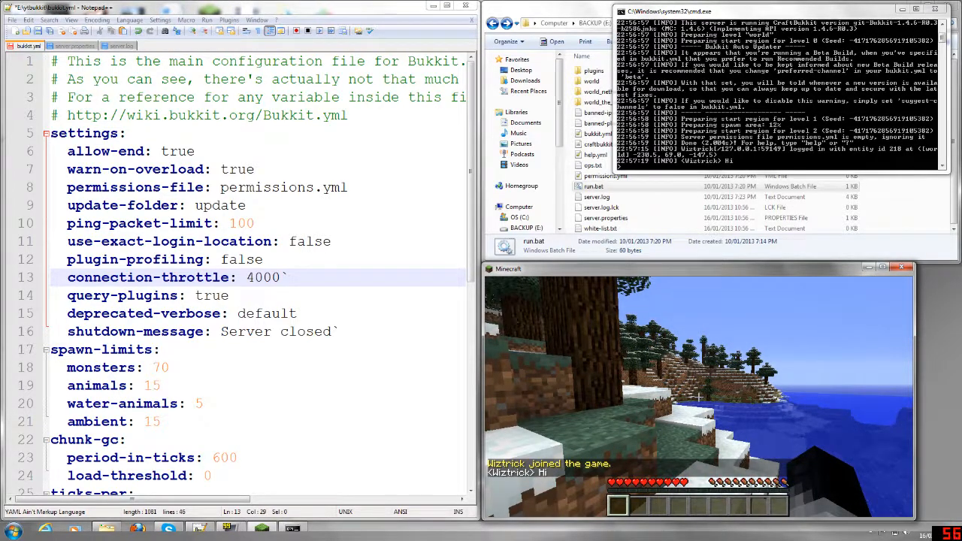
{"action": "key", "text": "Escape"}
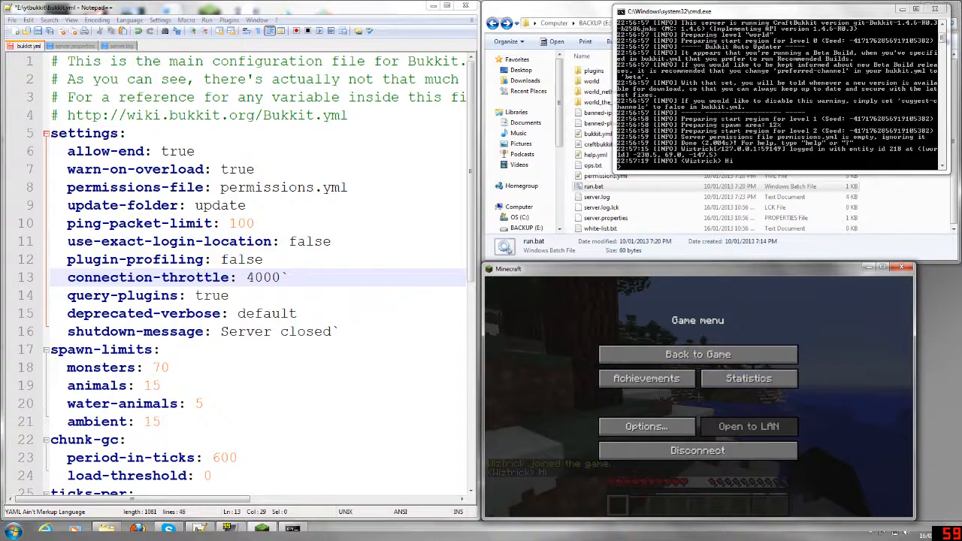
{"action": "left_click", "coordinate": [697, 450]}
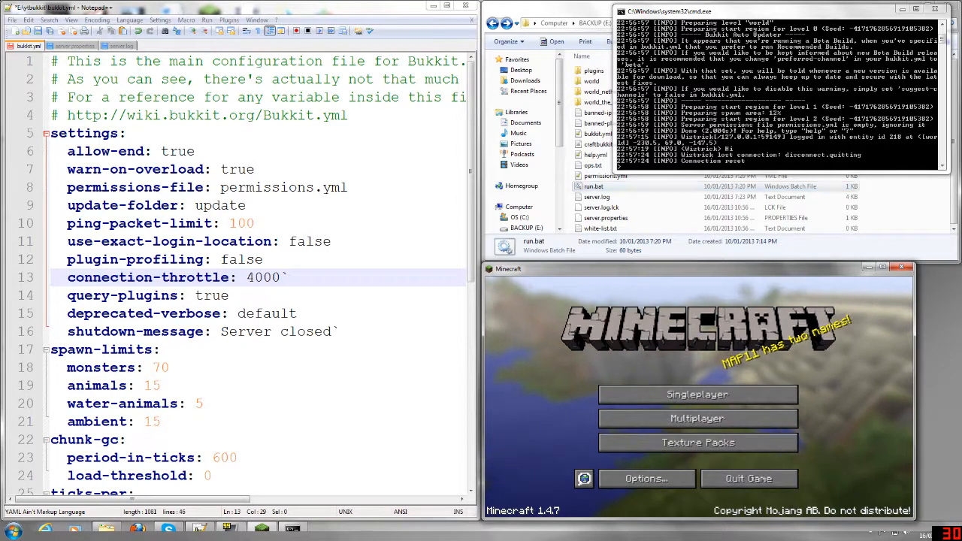
- Shut down the Bukkit server by running the stop command in its console
{"action": "left_click", "coordinate": [624, 166]}
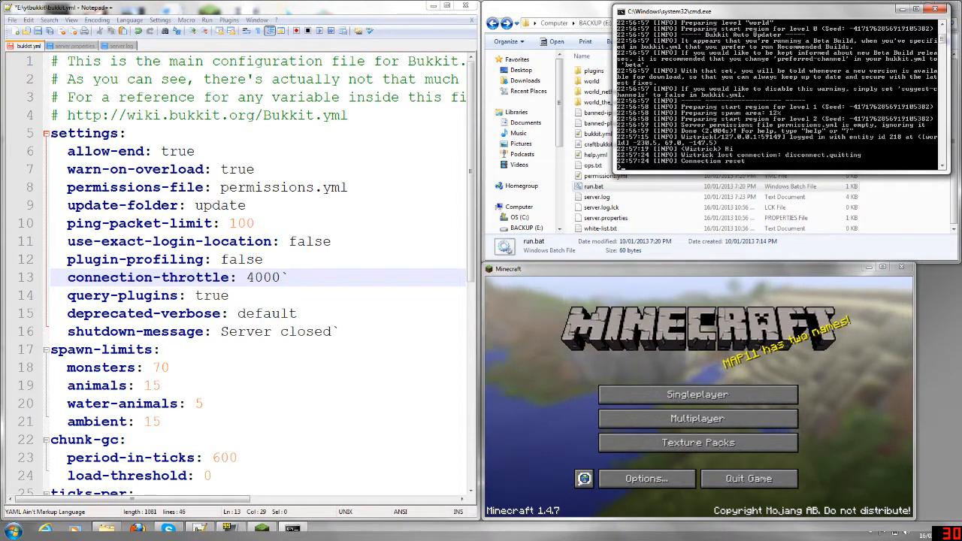
{"action": "type", "text": "stop"}
{"action": "key", "text": "Return"}
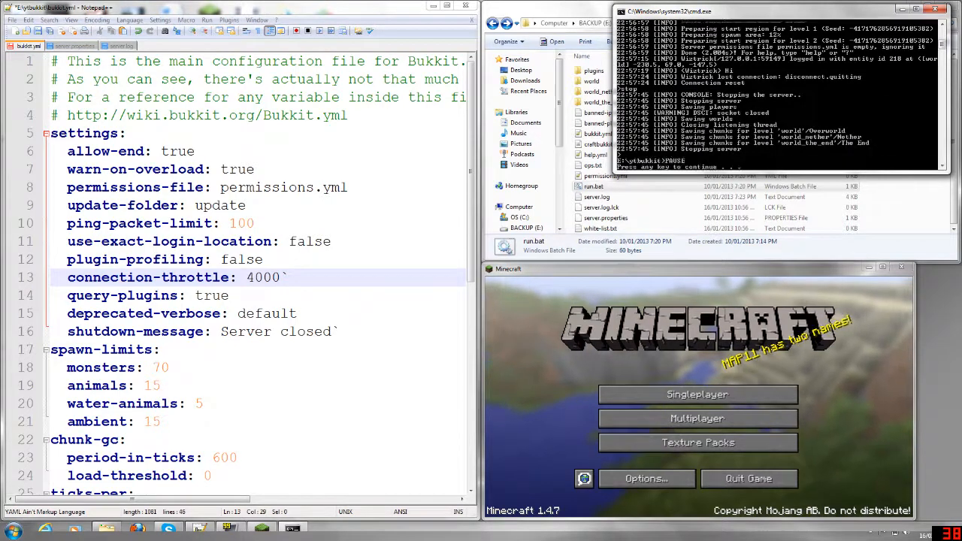
- Switch to Notepad++ and reload the open server files that were modified by the server, including server.log and server.properties
{"action": "left_click", "coordinate": [259, 277]}
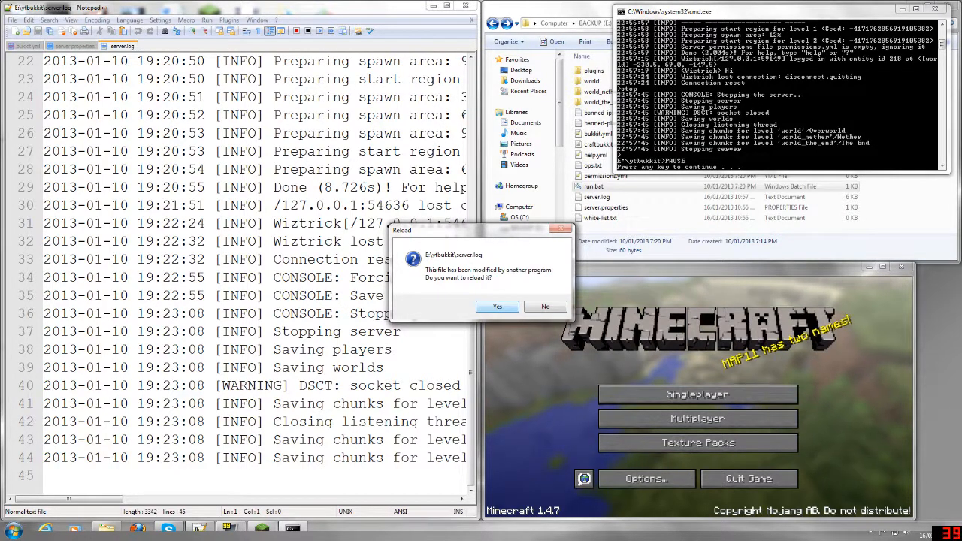
{"action": "key", "text": "Return"}
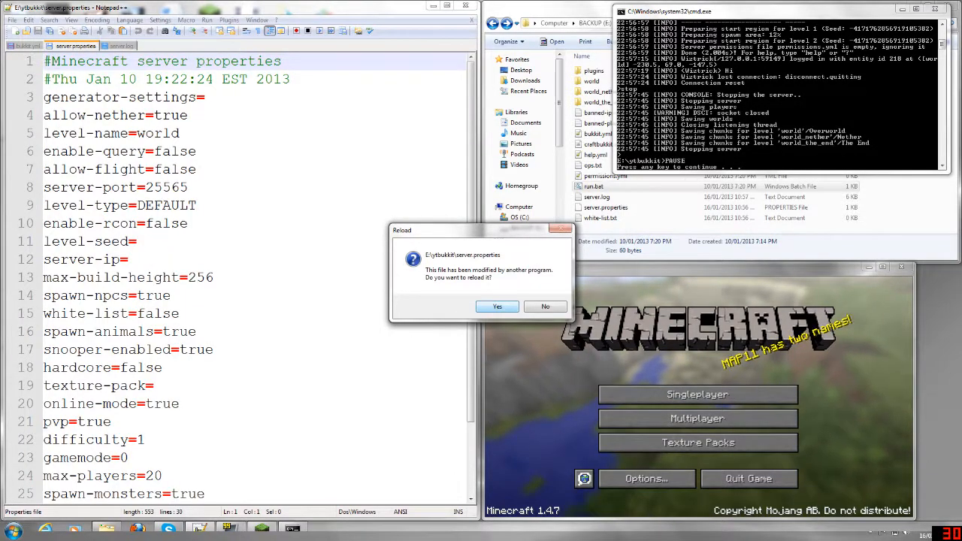
{"action": "key", "text": "Return"}
{"action": "key", "text": "Return"}
{"action": "key", "text": "Return"}
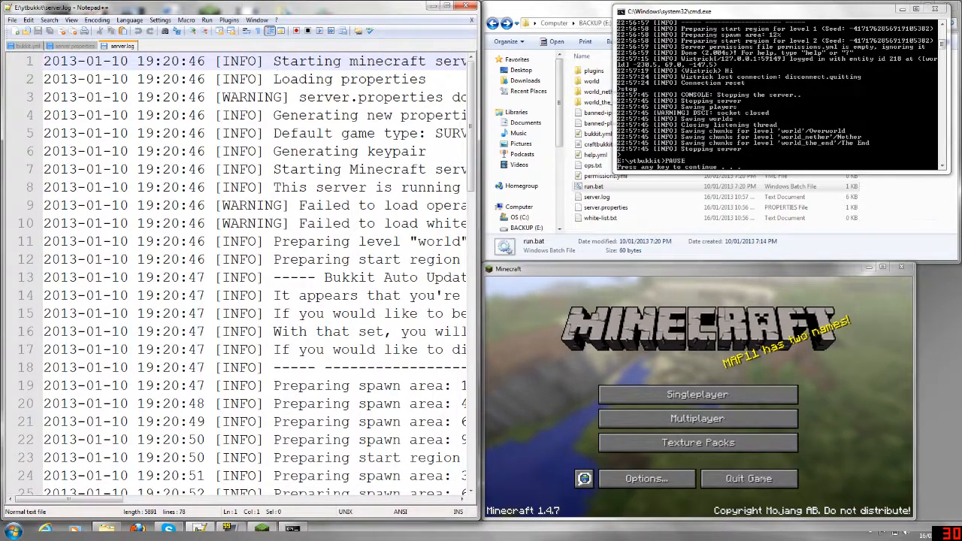
- Widen the editor window and examine the latest session's entries in server.log alongside the server console and folder
{"action": "left_click_drag", "start_coordinate": [479, 200], "coordinate": [794, 200]}
{"action": "scroll", "coordinate": [782, 199], "scroll_direction": "down", "scroll_amount": 18}
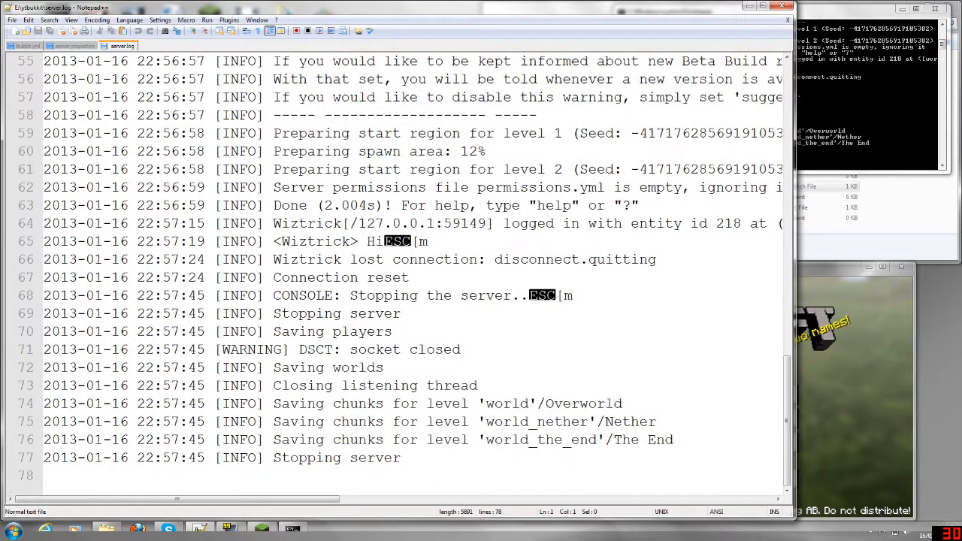
{"action": "scroll", "coordinate": [398, 271], "scroll_direction": "up", "scroll_amount": 3}
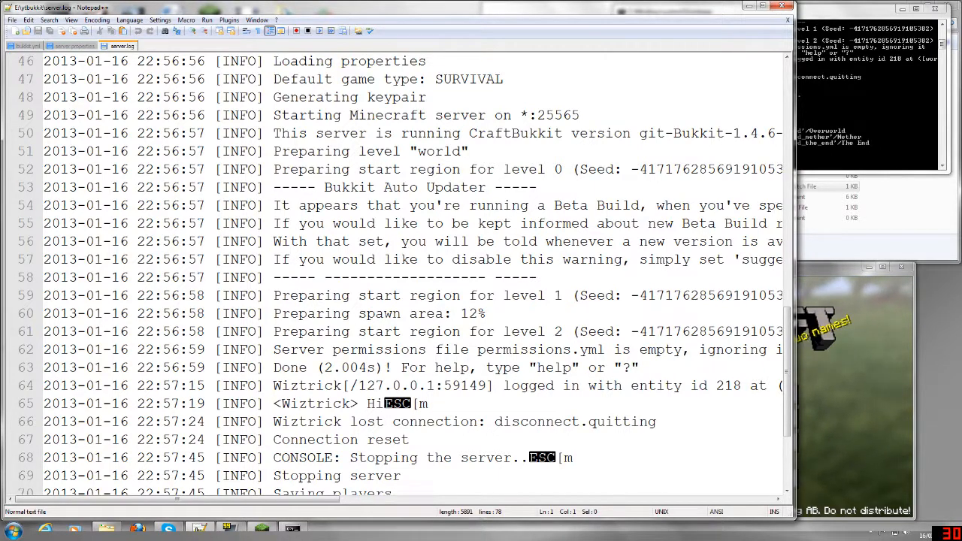
{"action": "scroll", "coordinate": [398, 271], "scroll_direction": "down", "scroll_amount": 3}
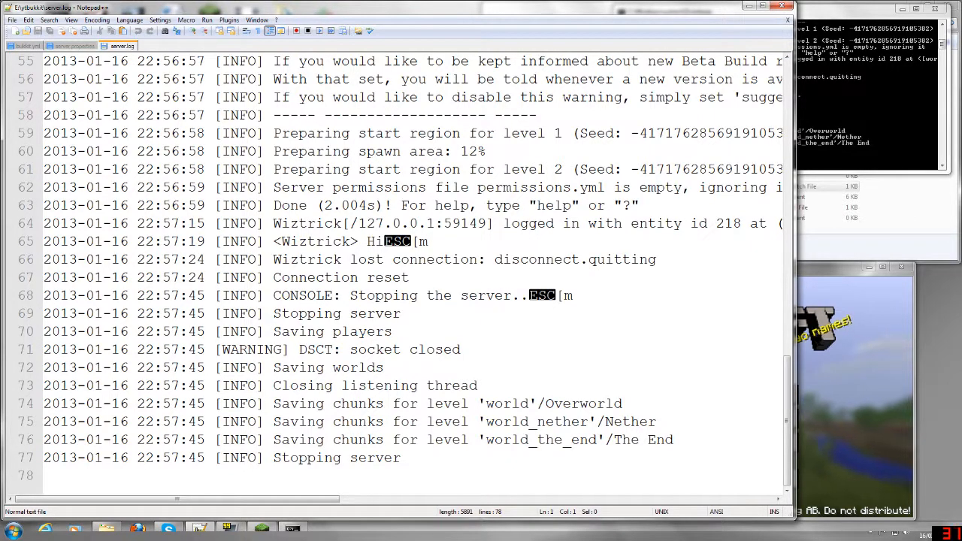
{"action": "left_click", "coordinate": [292, 530]}
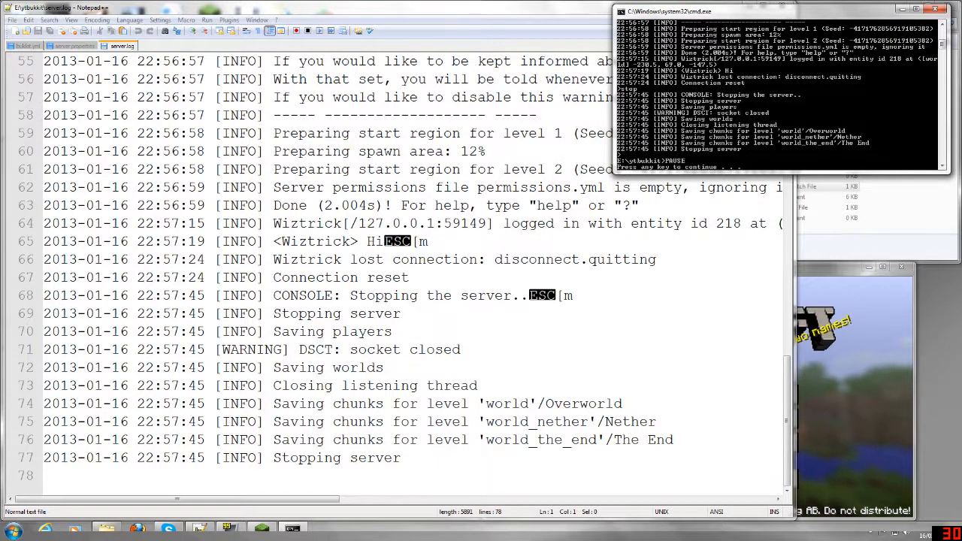
{"action": "left_click", "coordinate": [875, 244]}
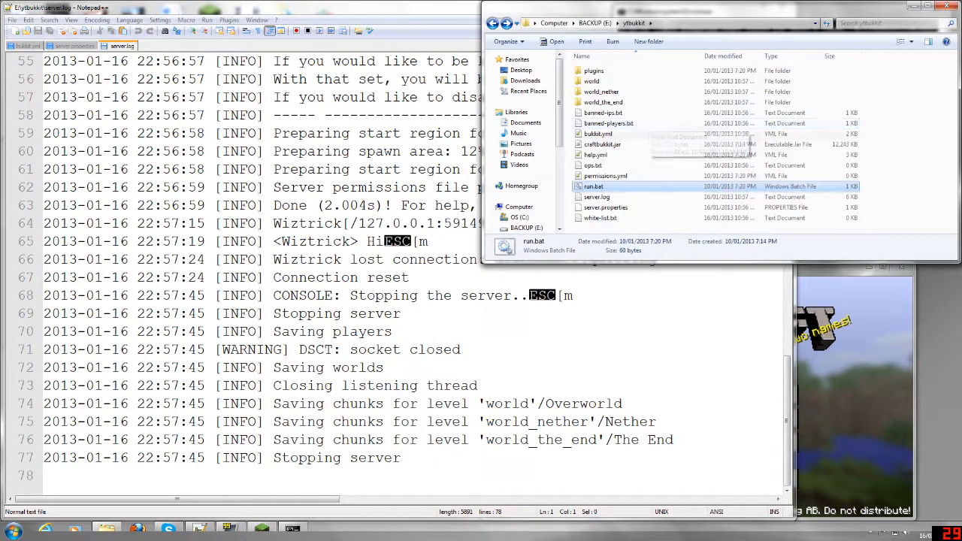
- Examine the settings in bukkit.yml from the general settings through spawn limits, auto-updater and database
{"action": "left_click", "coordinate": [29, 47]}
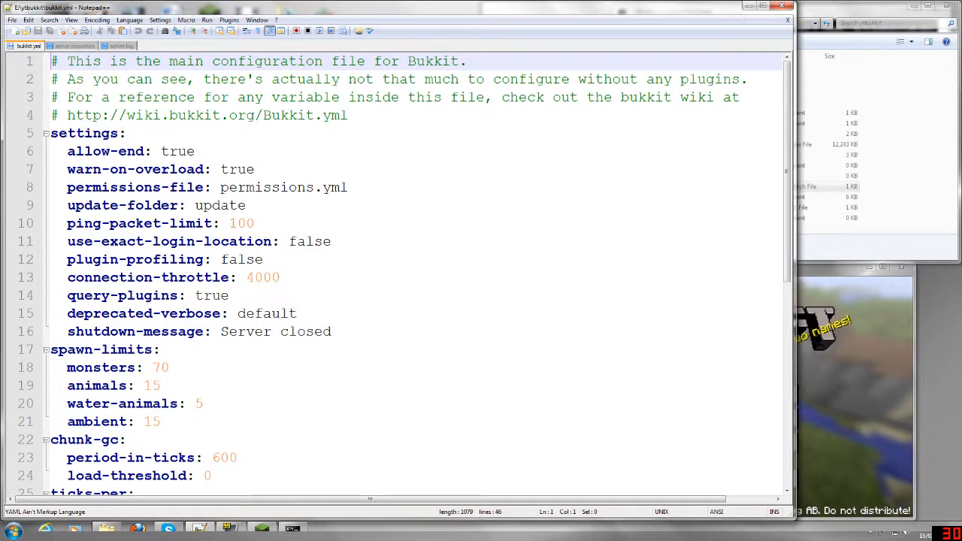
{"action": "scroll", "coordinate": [406, 270], "scroll_direction": "down", "scroll_amount": 2}
{"action": "scroll", "coordinate": [406, 271], "scroll_direction": "down", "scroll_amount": 2}
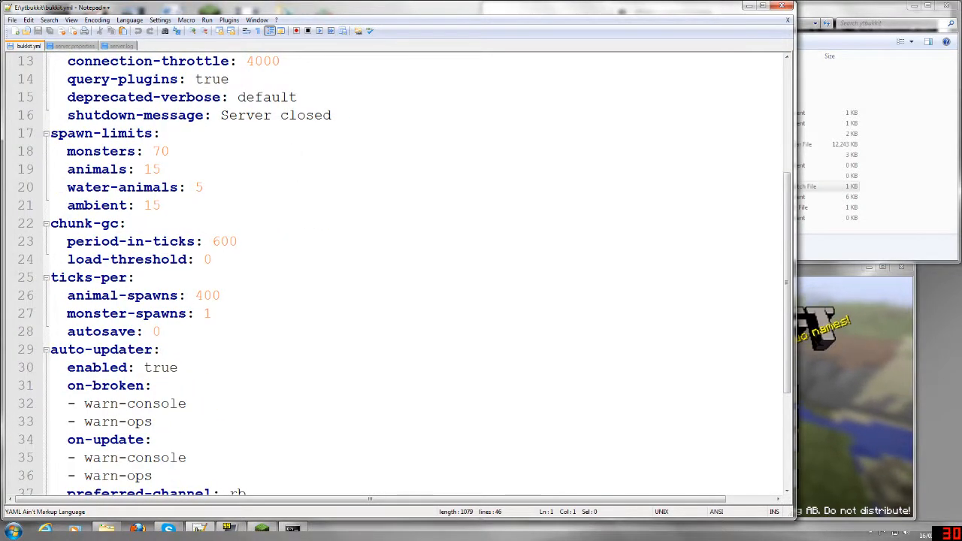
{"action": "scroll", "coordinate": [406, 271], "scroll_direction": "down", "scroll_amount": 3}
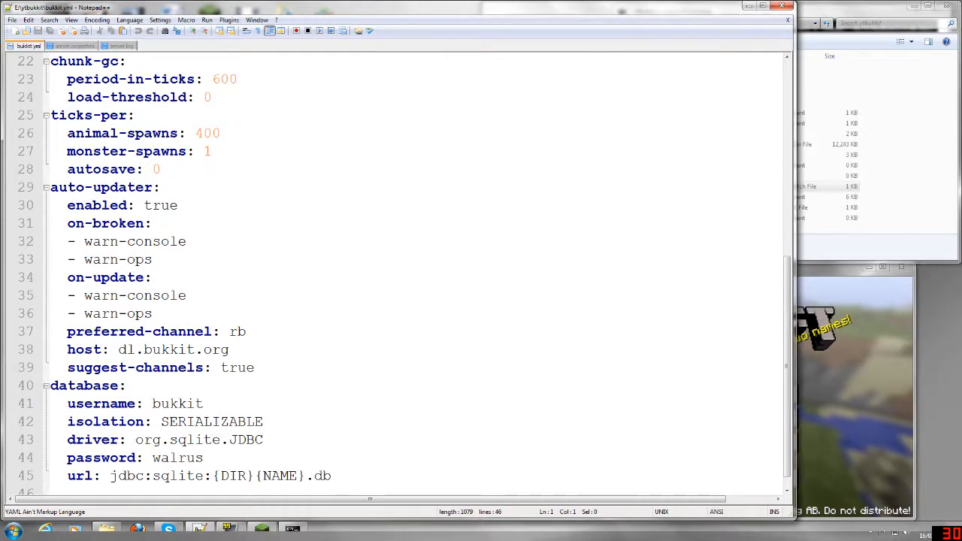
{"action": "scroll", "coordinate": [406, 271], "scroll_direction": "down", "scroll_amount": 1}
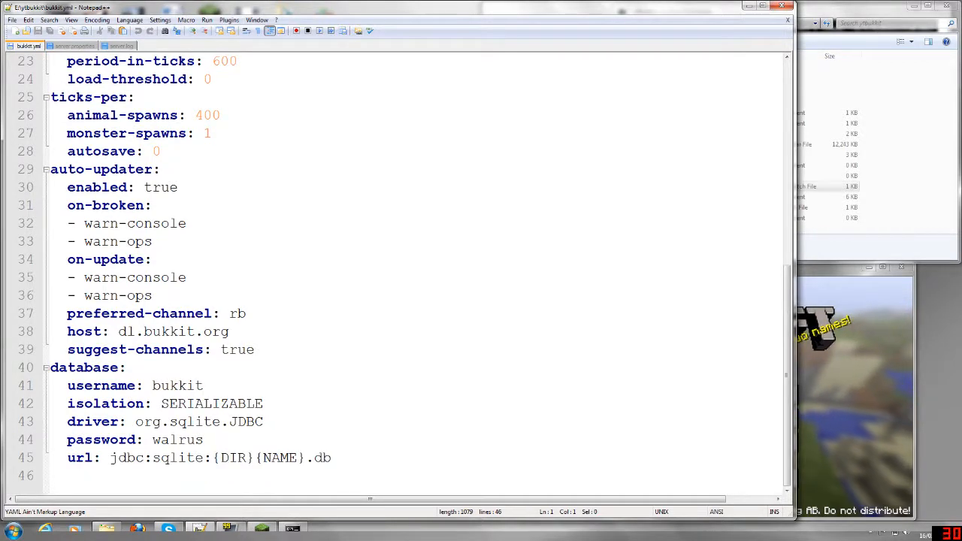
{"action": "scroll", "coordinate": [406, 271], "scroll_direction": "up", "scroll_amount": 6}
{"action": "scroll", "coordinate": [406, 270], "scroll_direction": "up", "scroll_amount": 2}
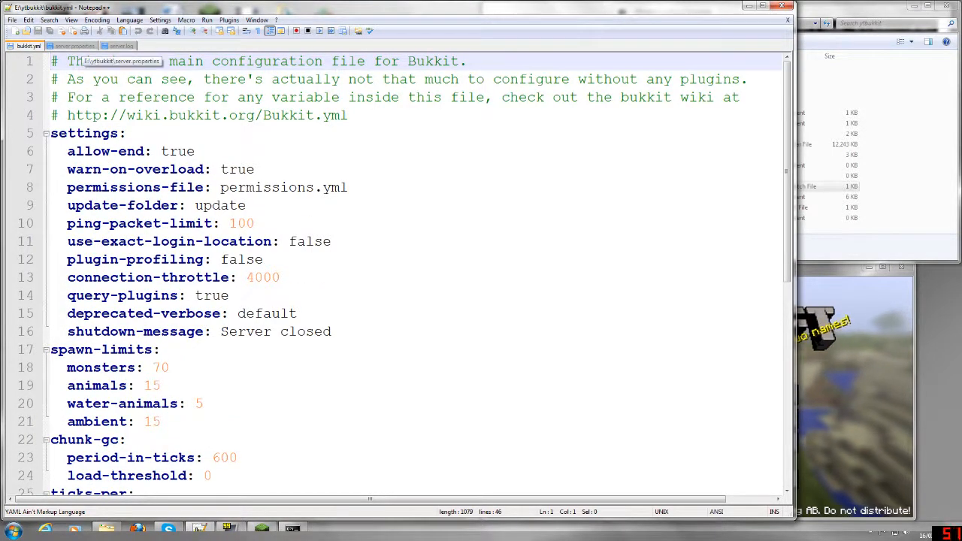
- Examine the options in server.properties, including generator settings, server port, server IP, maximum build height, hardcore mode and motd
{"action": "left_click", "coordinate": [78, 46]}
{"action": "left_click", "coordinate": [833, 8]}
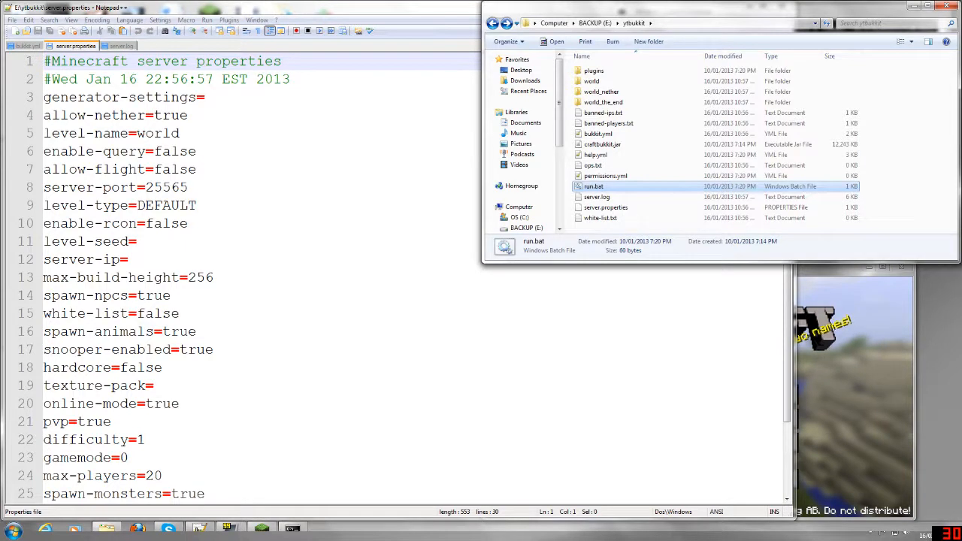
{"action": "left_click", "coordinate": [206, 97]}
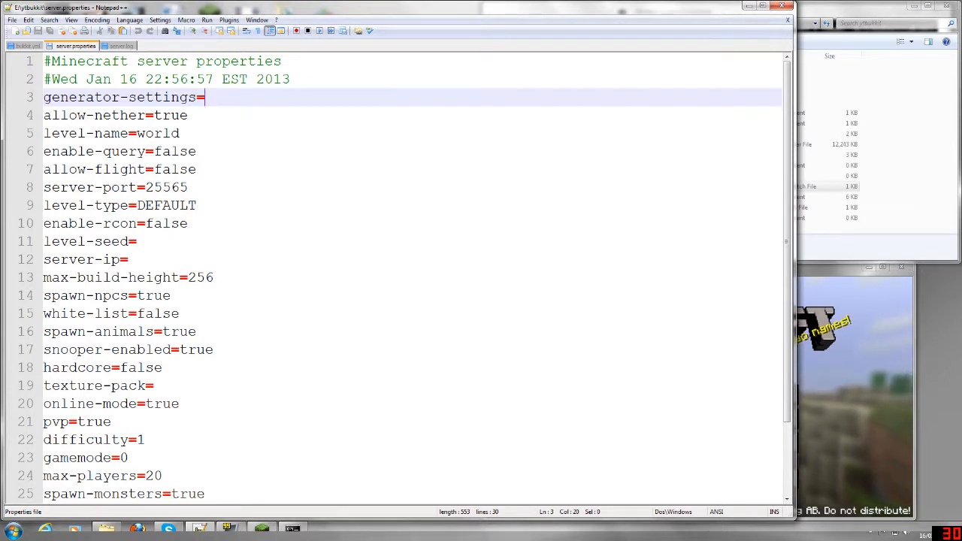
{"action": "key", "text": "alt+Tab"}
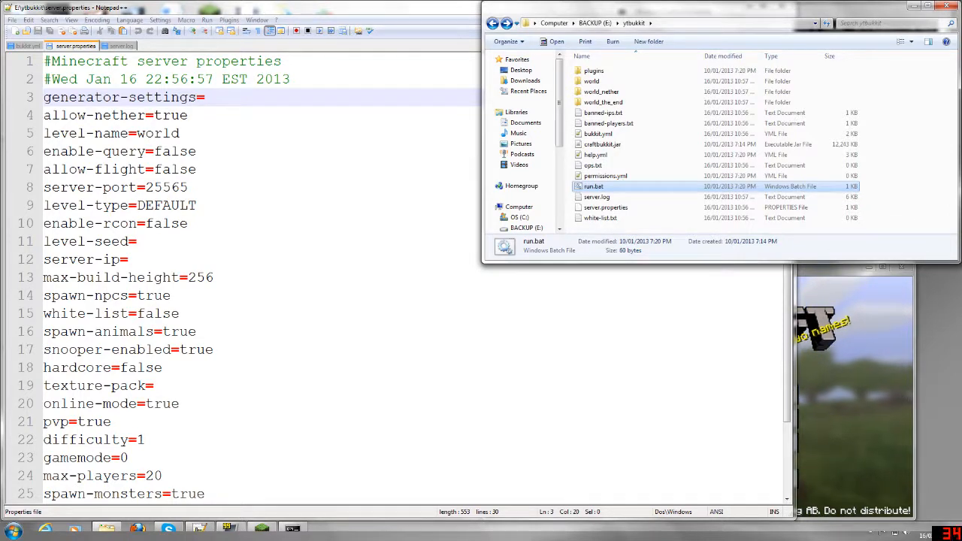
{"action": "left_click_drag", "start_coordinate": [146, 187], "coordinate": [188, 187]}
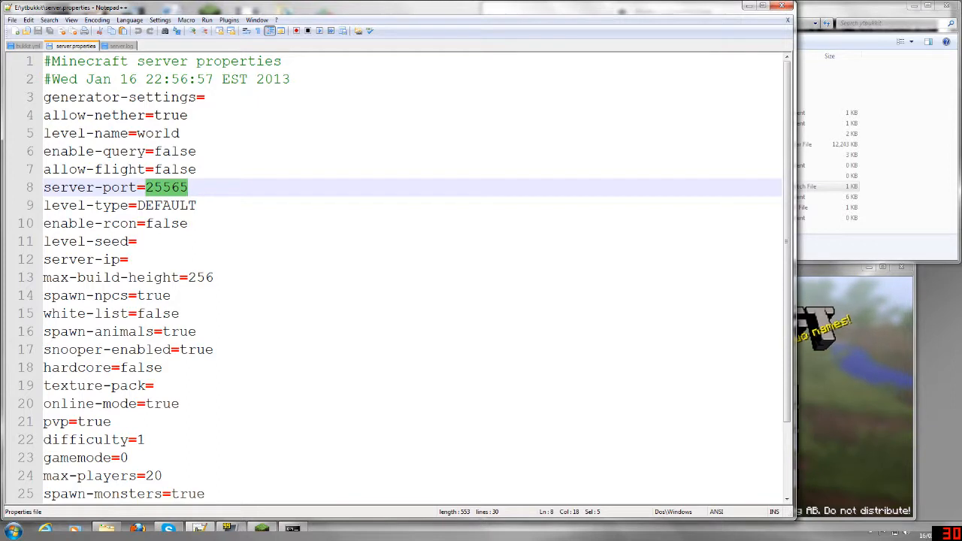
{"action": "left_click", "coordinate": [129, 260]}
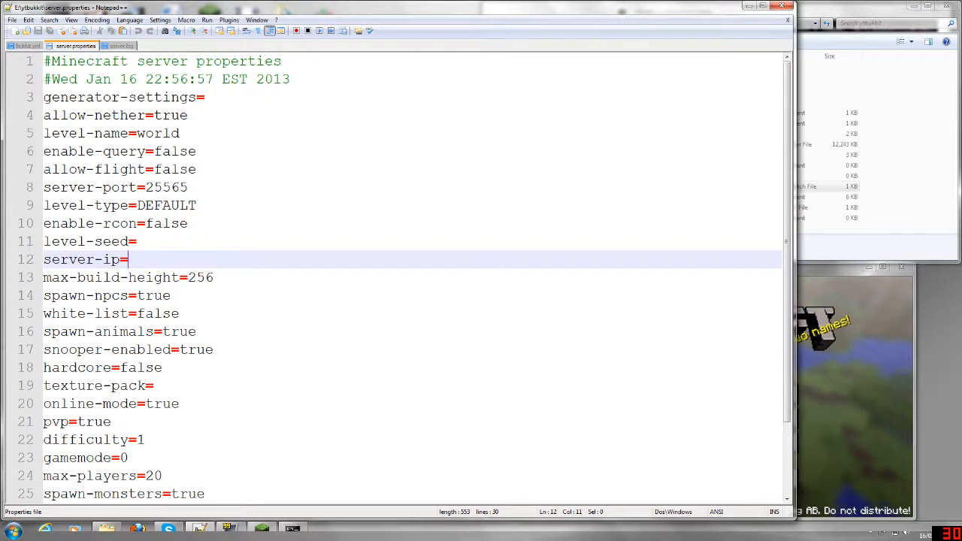
{"action": "left_click", "coordinate": [214, 278]}
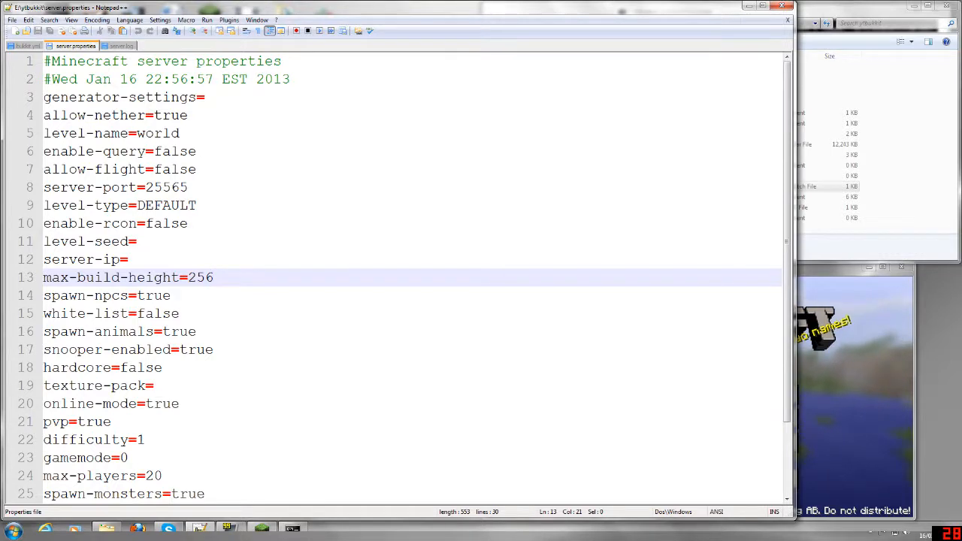
{"action": "key", "text": "alt+Tab"}
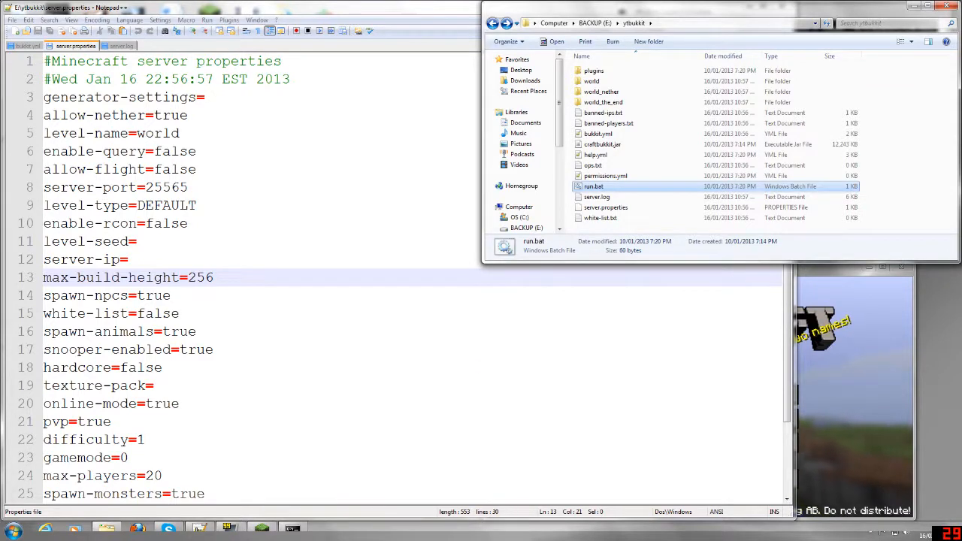
{"action": "left_click", "coordinate": [163, 368]}
{"action": "scroll", "coordinate": [163, 367], "scroll_direction": "down", "scroll_amount": 1}
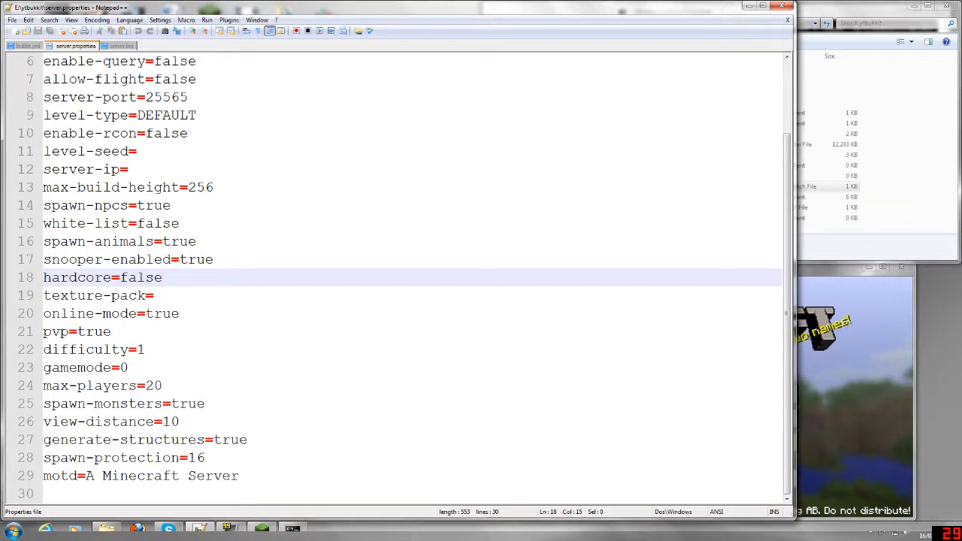
- Switch to Minecraft, view the multiplayer server list, and return to the title screen
{"action": "key", "text": "alt+Tab"}
{"action": "left_click", "coordinate": [697, 421]}
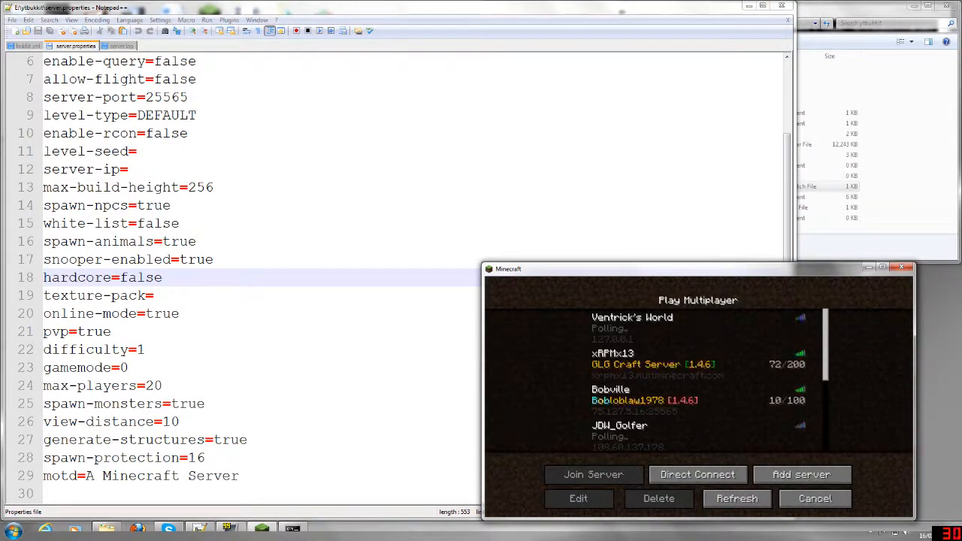
{"action": "left_click", "coordinate": [815, 498]}
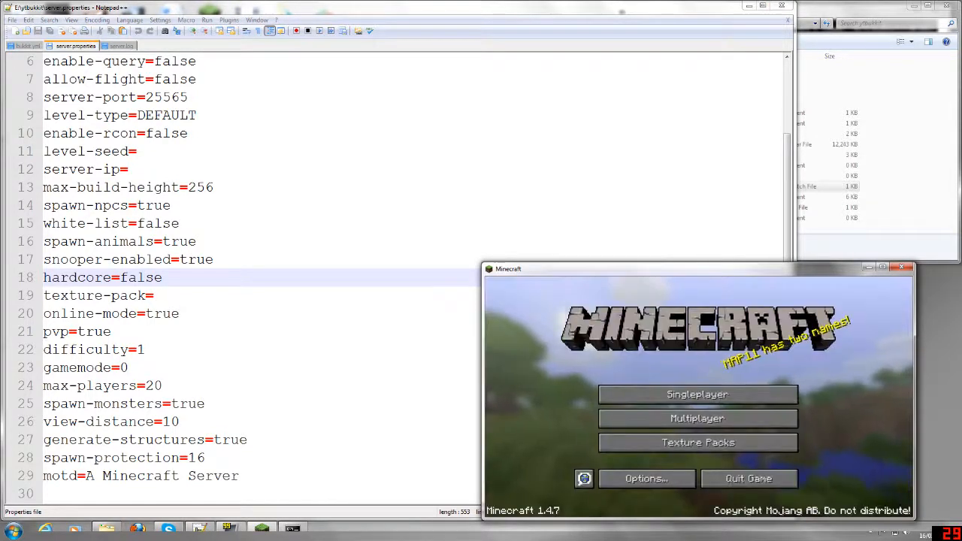
- Start the server from run.bat, placing its console over the server folder, and view Minecraft's multiplayer server list
{"action": "key", "text": "alt+Tab"}
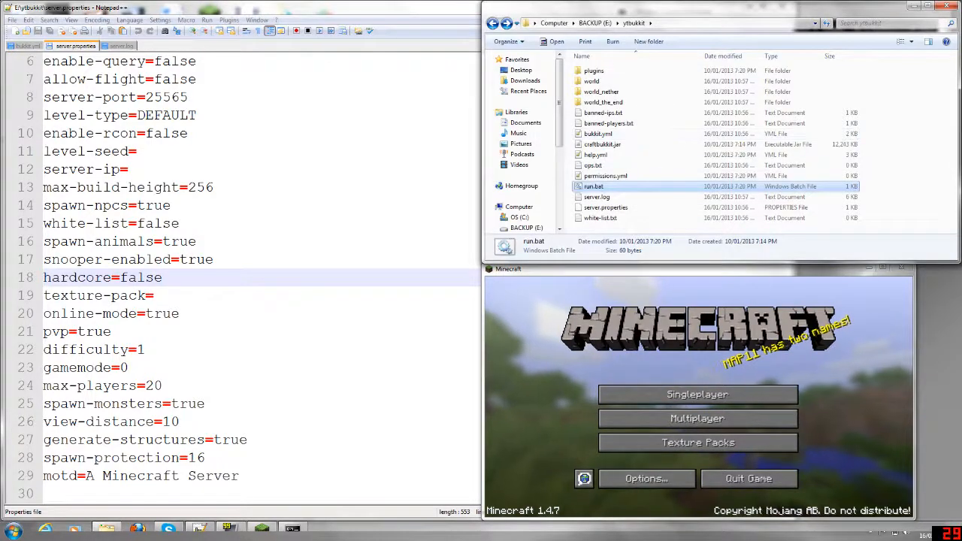
{"action": "key", "text": "Return"}
{"action": "left_click_drag", "start_coordinate": [343, 133], "coordinate": [785, 56]}
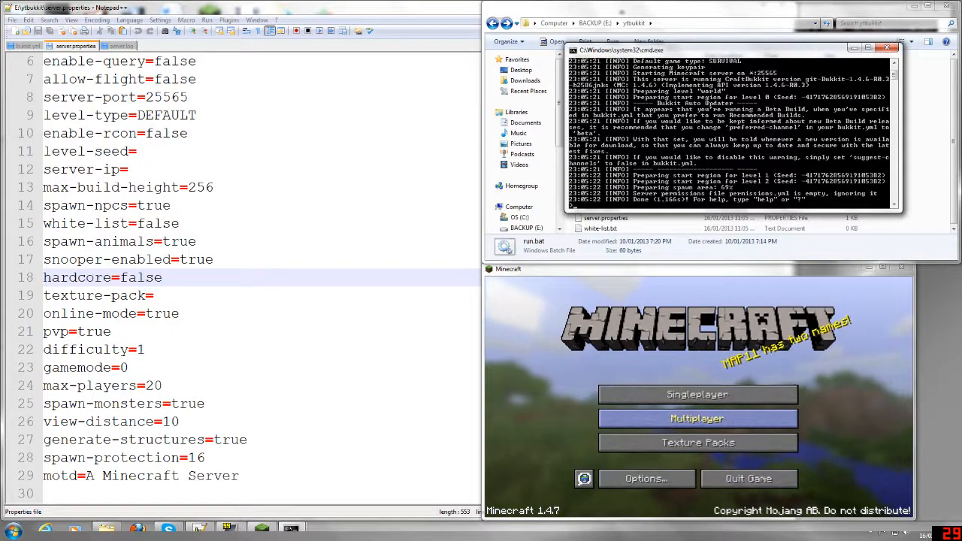
{"action": "left_click", "coordinate": [698, 419]}
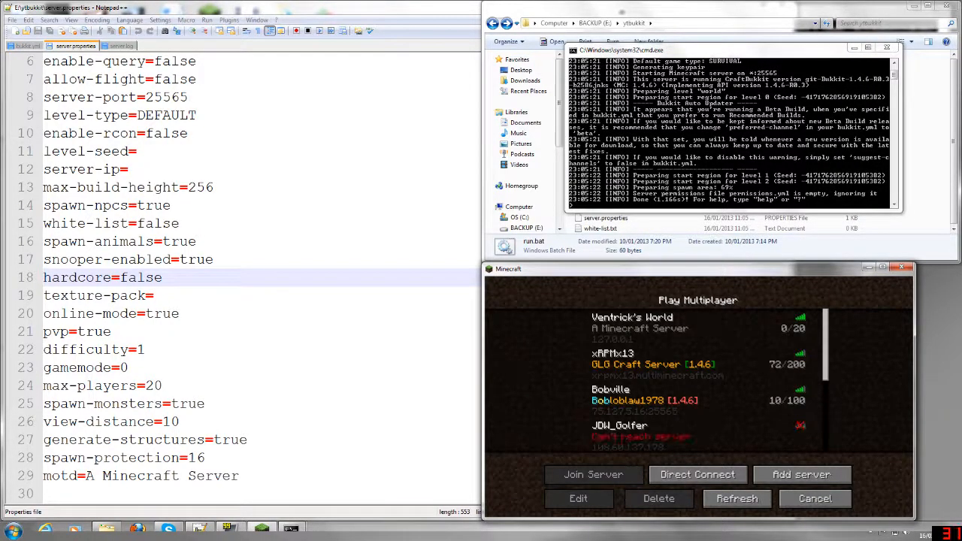
- Stop the server with the stop command in its console and return Minecraft to the title screen
{"action": "left_click", "coordinate": [729, 143]}
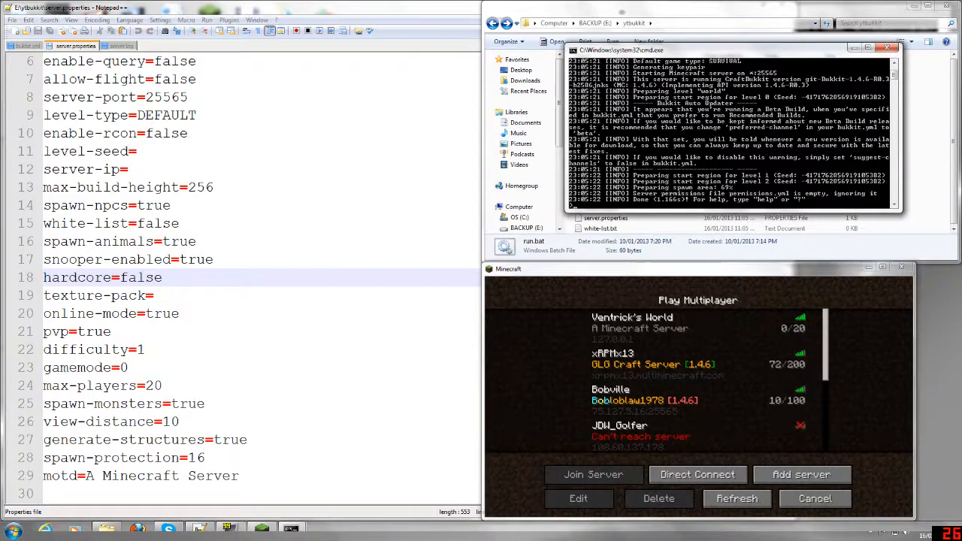
{"action": "key", "text": "Return"}
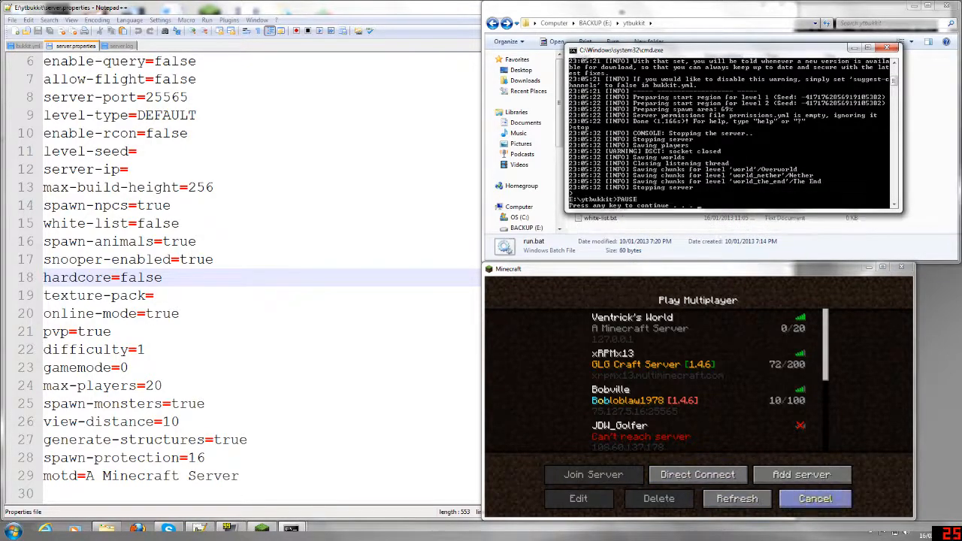
{"action": "left_click", "coordinate": [815, 498]}
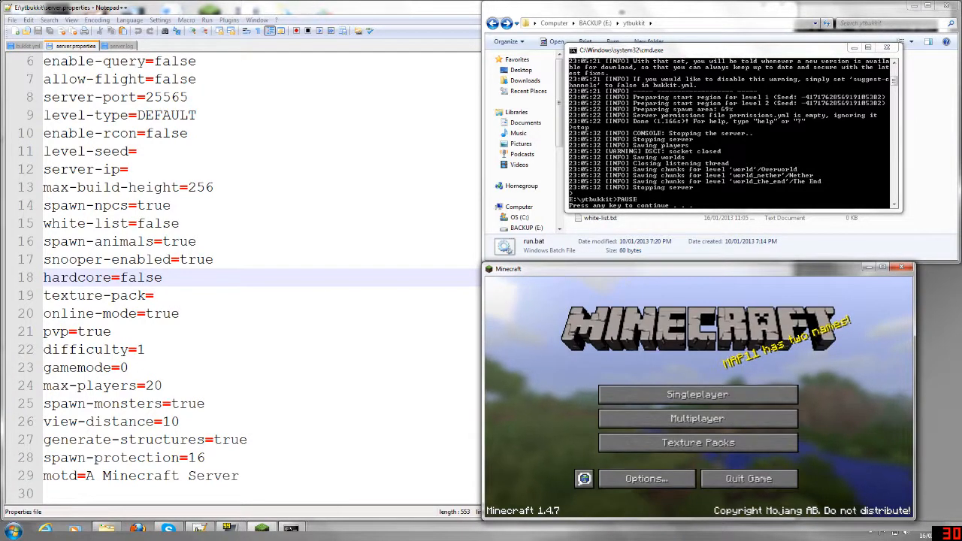
- Reload the modified server.log, server.properties and bukkit.yml in the editor, and look through bukkit.yml down to its database section
{"action": "left_click", "coordinate": [121, 46]}
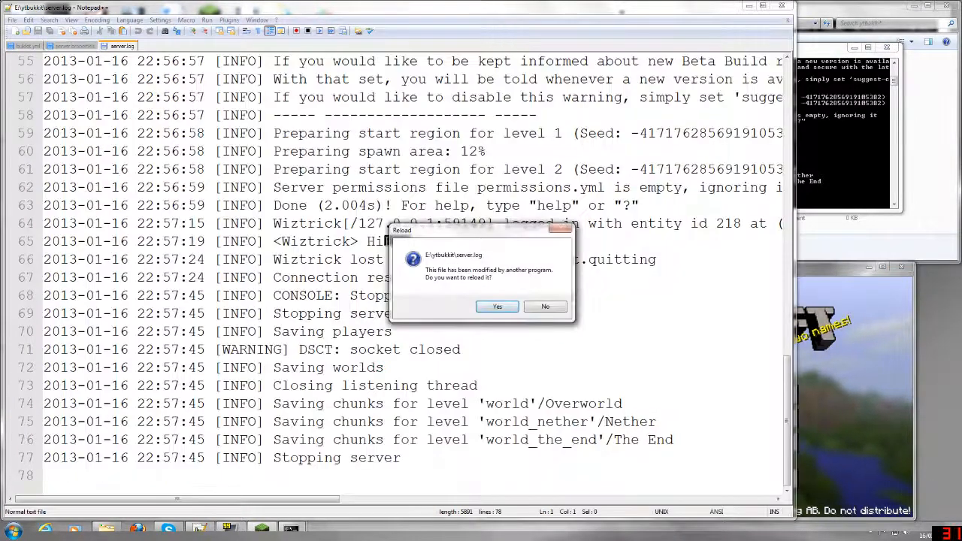
{"action": "key", "text": "Return"}
{"action": "key", "text": "Return"}
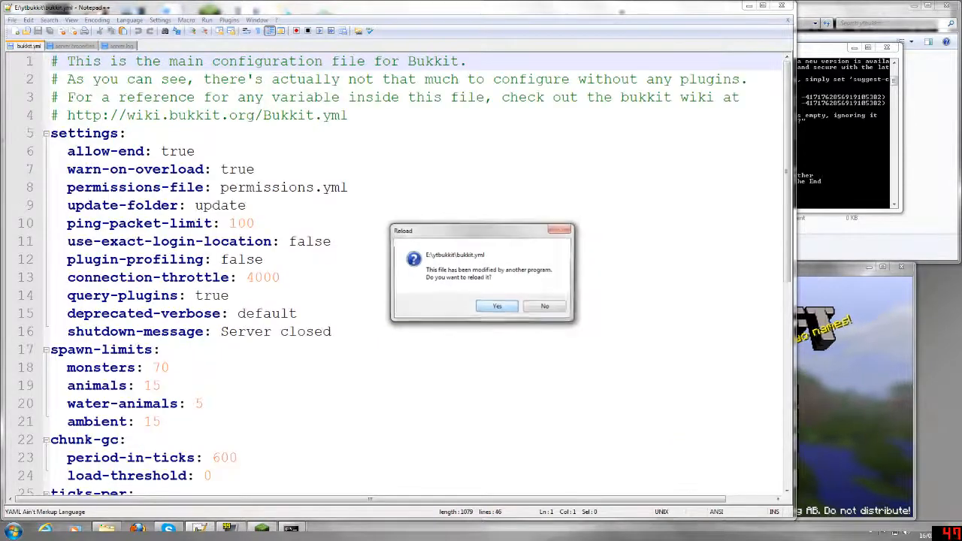
{"action": "key", "text": "Return"}
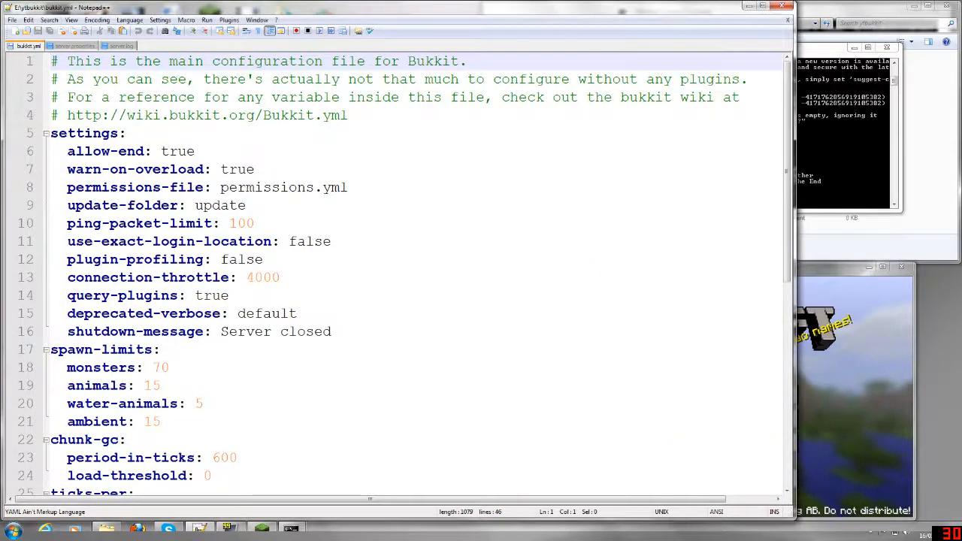
{"action": "scroll", "coordinate": [414, 270], "scroll_direction": "down", "scroll_amount": 7}
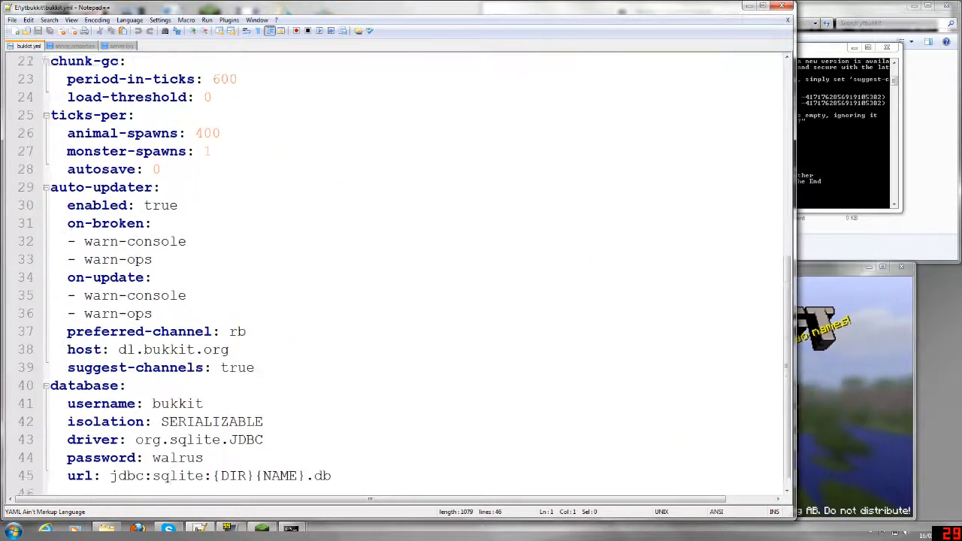
- Set motd to "Wiztrick's World!" in server.properties and save the file
{"action": "left_click", "coordinate": [75, 45]}
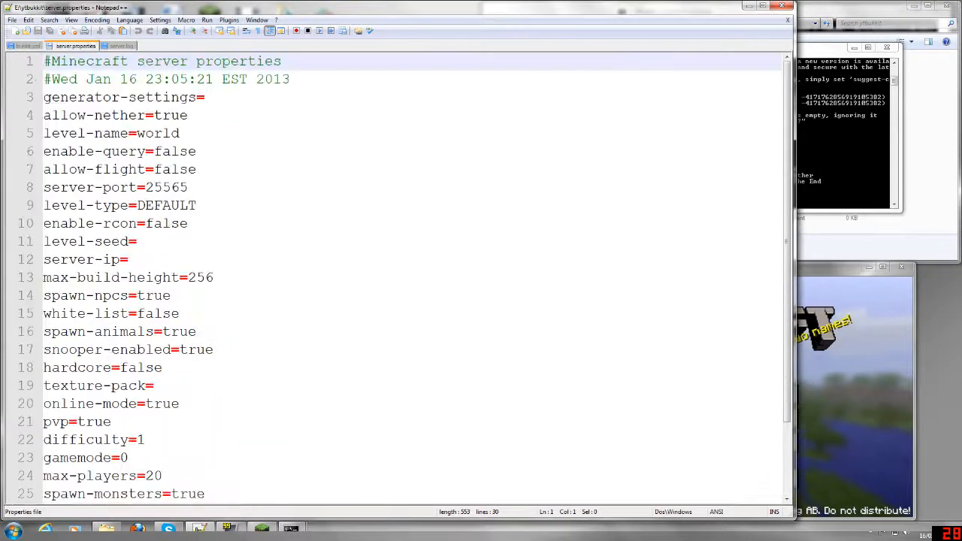
{"action": "scroll", "coordinate": [414, 271], "scroll_direction": "down", "scroll_amount": 3}
{"action": "left_click_drag", "start_coordinate": [84, 476], "coordinate": [239, 476]}
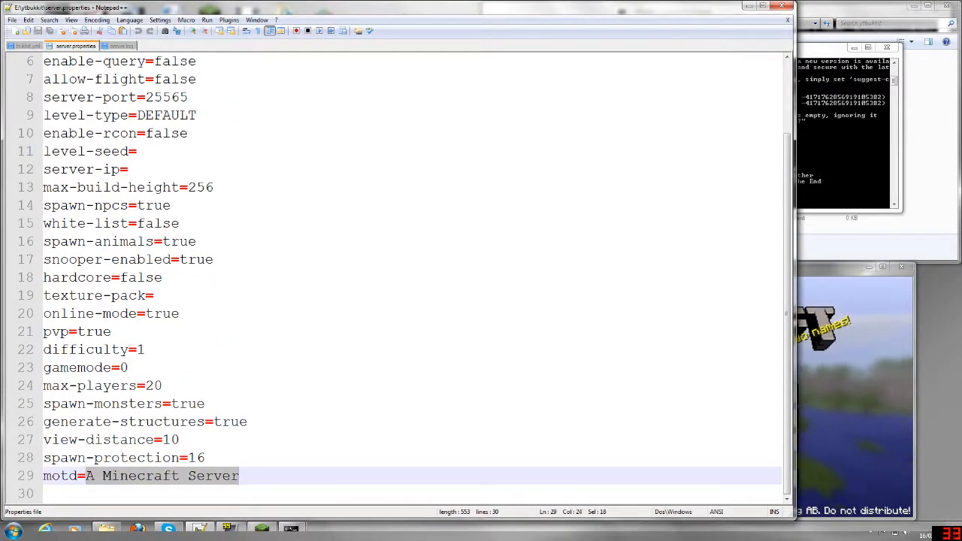
{"action": "type", "text": "Wiztri"}
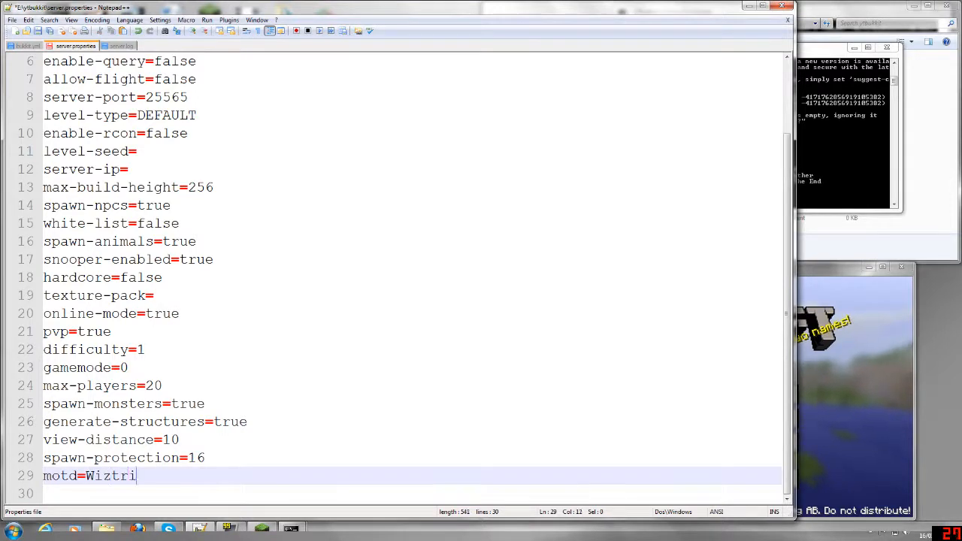
{"action": "type", "text": "ck's World!"}
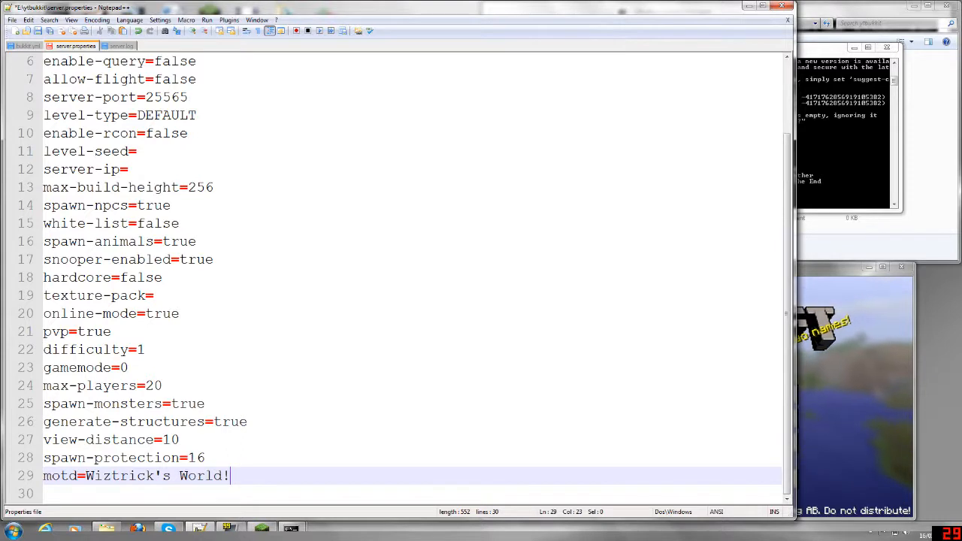
{"action": "key", "text": "ctrl+s"}
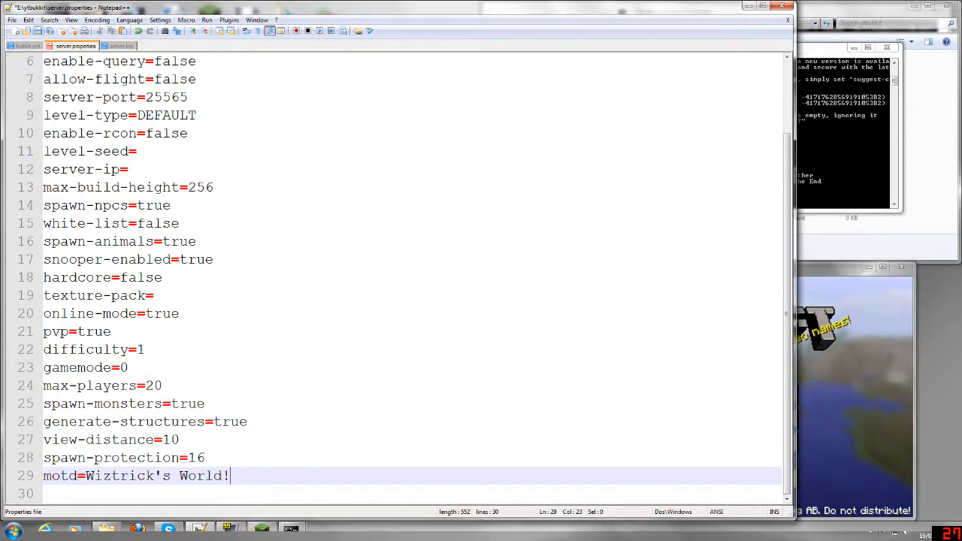
- Close the stopped server's console and start the server again from run.bat
{"action": "key", "text": "alt+Tab"}
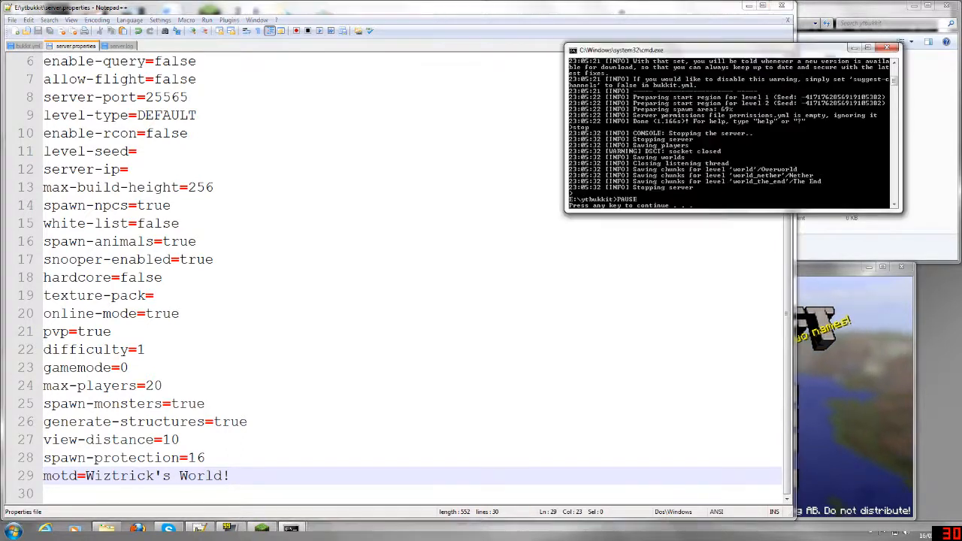
{"action": "key", "text": "Return"}
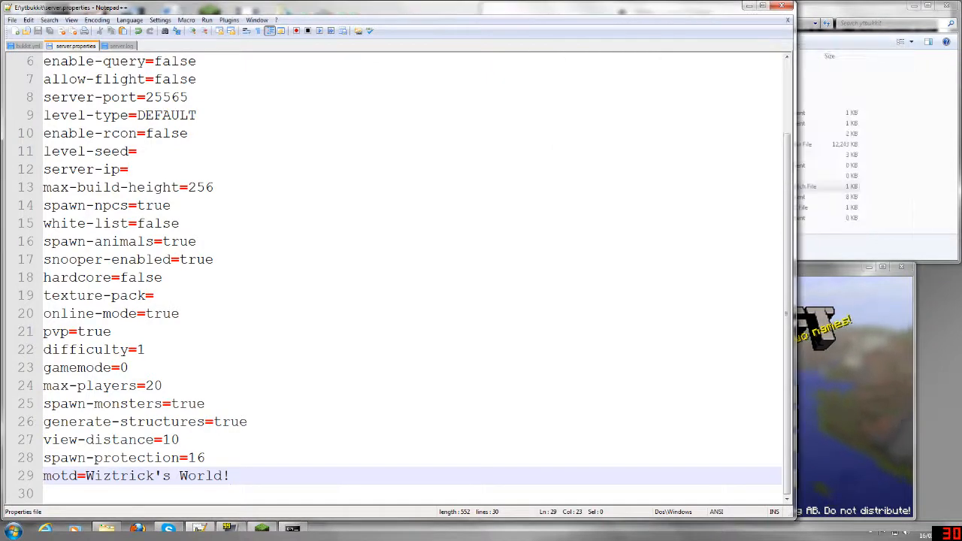
{"action": "left_click", "coordinate": [909, 151]}
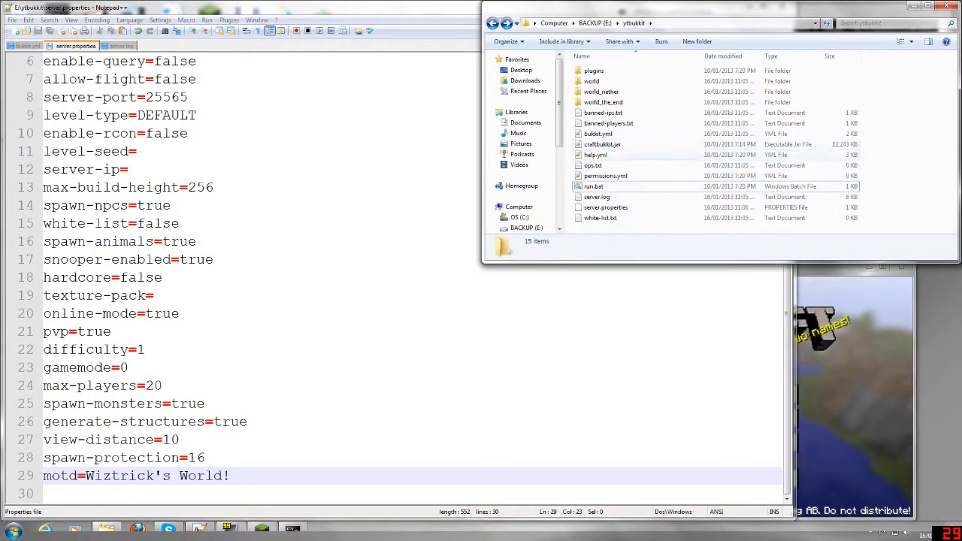
{"action": "left_click", "coordinate": [594, 186]}
{"action": "key", "text": "Return"}
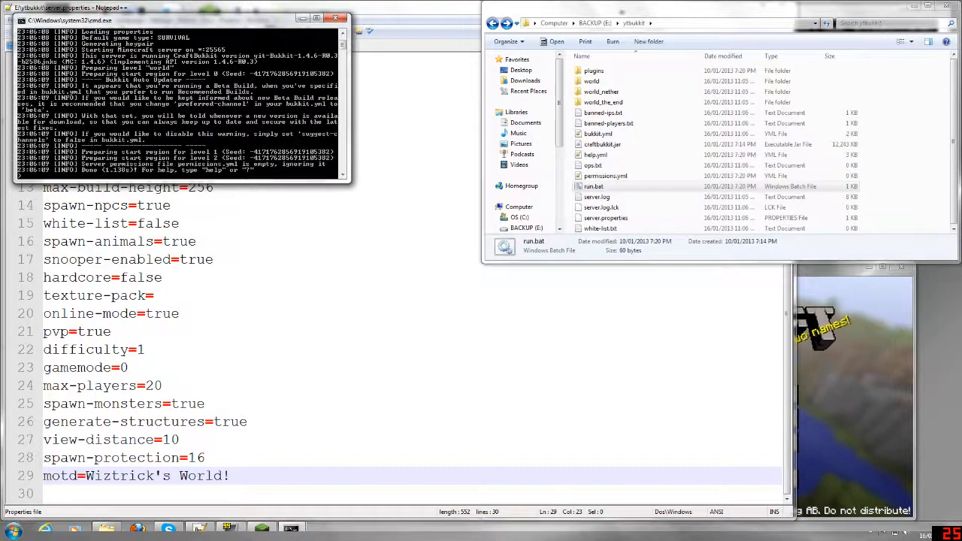
- Check the local server's message in Minecraft's multiplayer server list, and return to the title screen
{"action": "left_click", "coordinate": [833, 305]}
{"action": "left_click", "coordinate": [697, 419]}
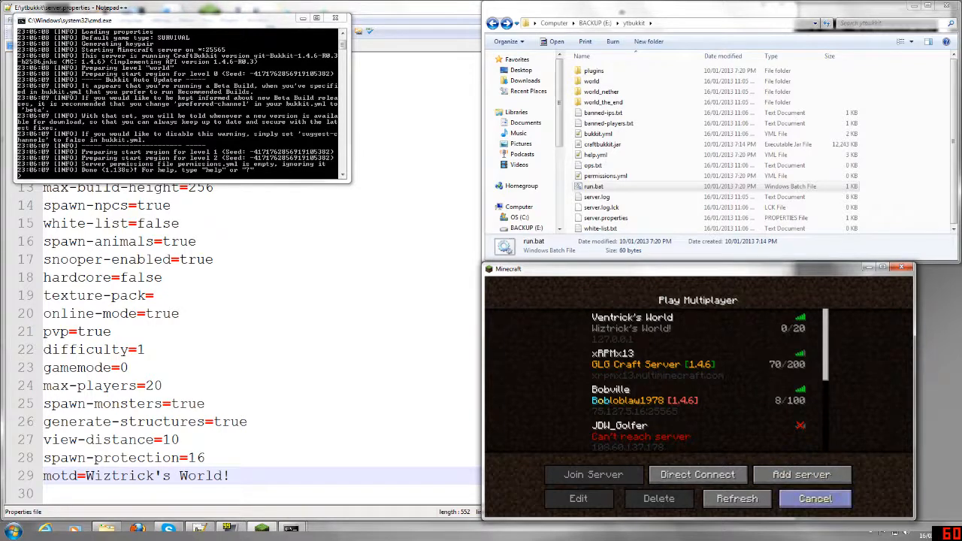
{"action": "left_click", "coordinate": [815, 499]}
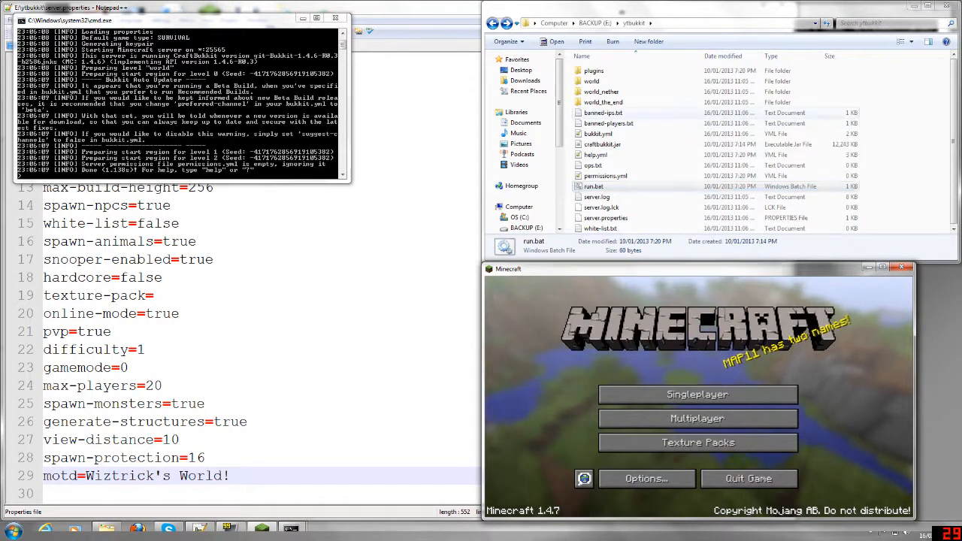
- Shut down the running server with the stop command and close its console window
{"action": "left_click", "coordinate": [248, 20]}
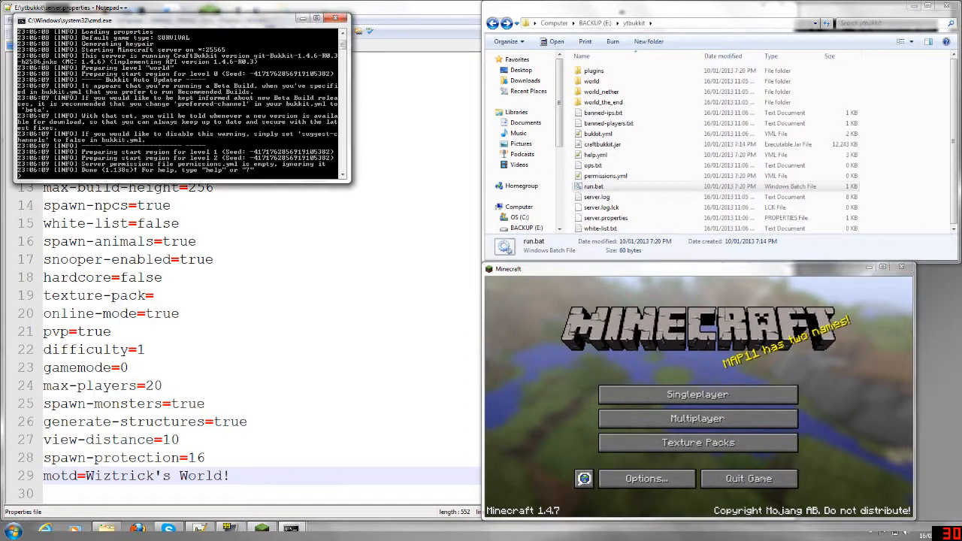
{"action": "type", "text": "stop"}
{"action": "key", "text": "Return"}
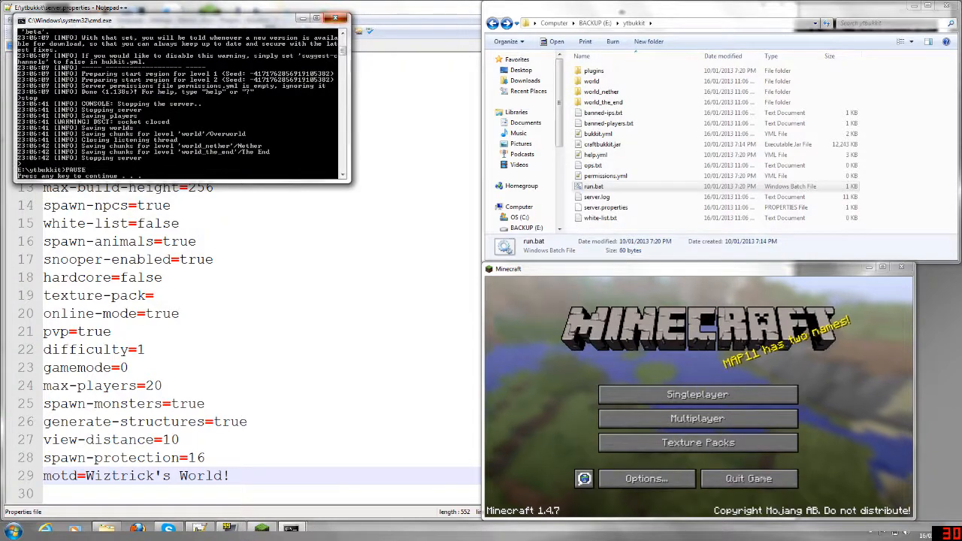
{"action": "key", "text": "Return"}
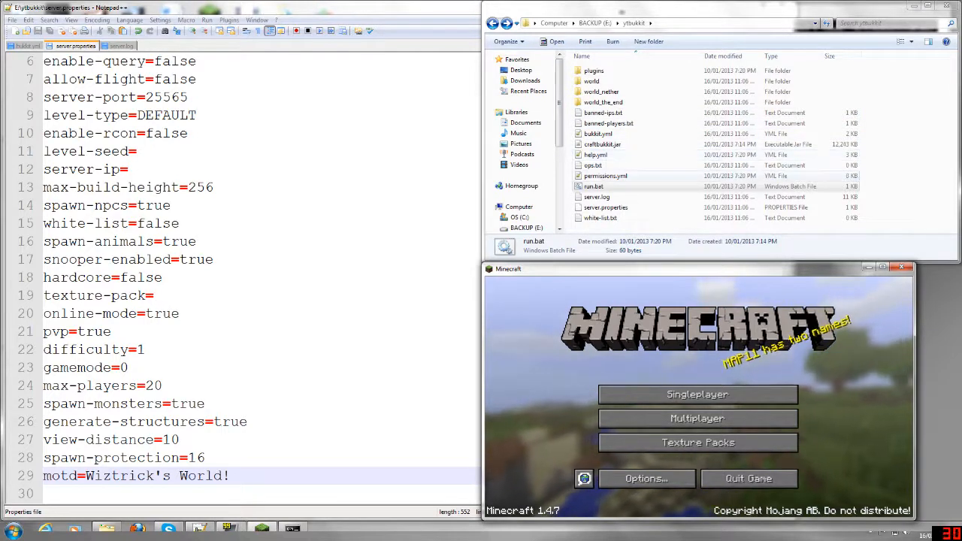
- Open ops.txt from the server folder, inspect its contents and close it
{"action": "left_click", "coordinate": [593, 166]}
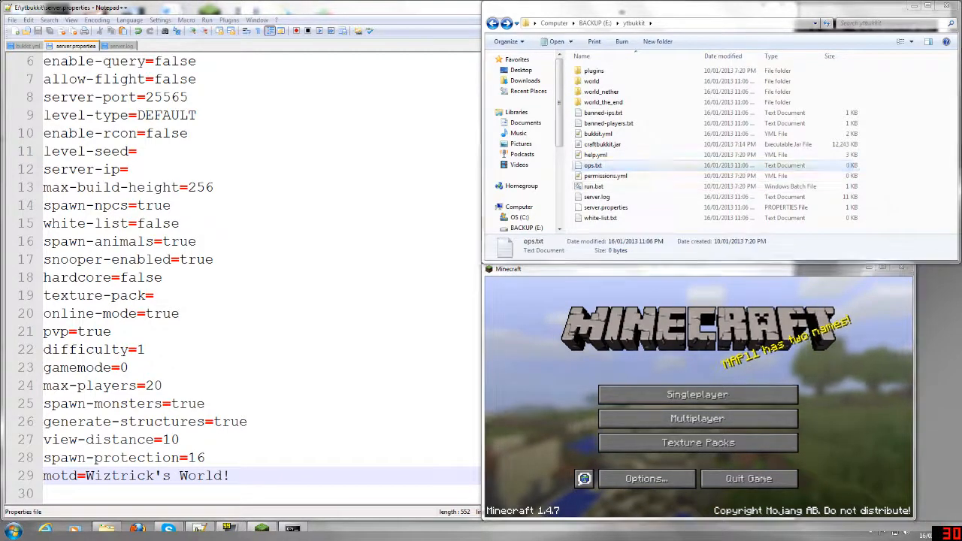
{"action": "key", "text": "Return"}
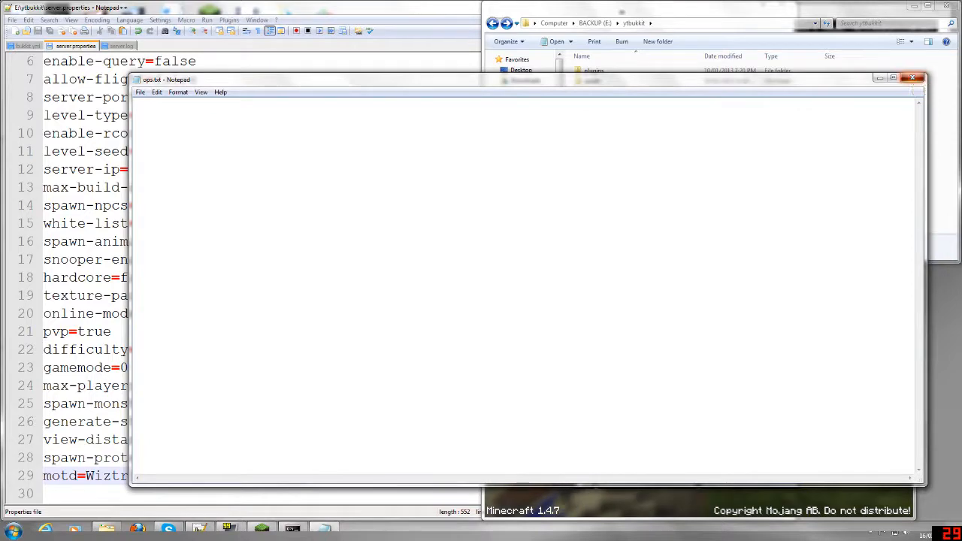
{"action": "left_click", "coordinate": [912, 77]}
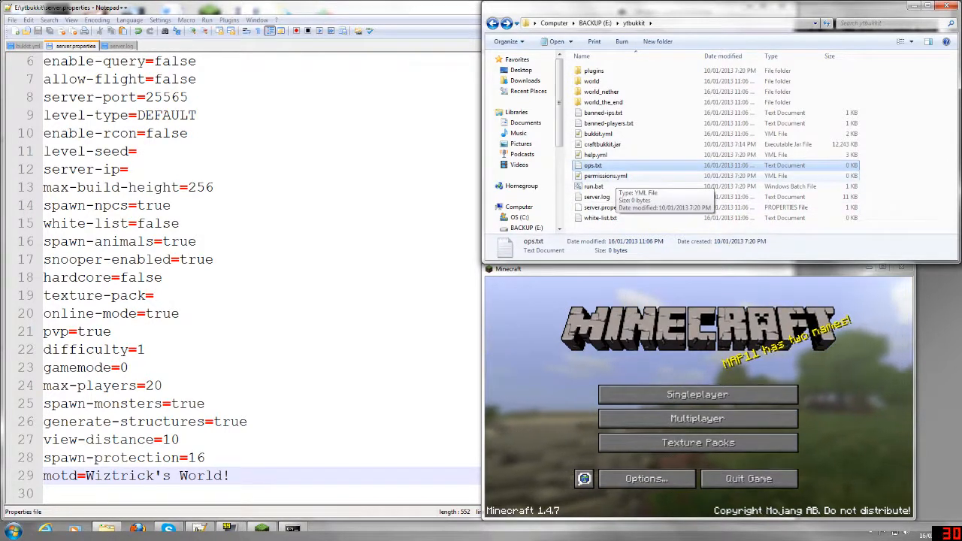
- Open permissions.yml in the editor for viewing, reloading the modified server.log, server.properties and bukkit.yml
{"action": "double_click", "coordinate": [608, 176]}
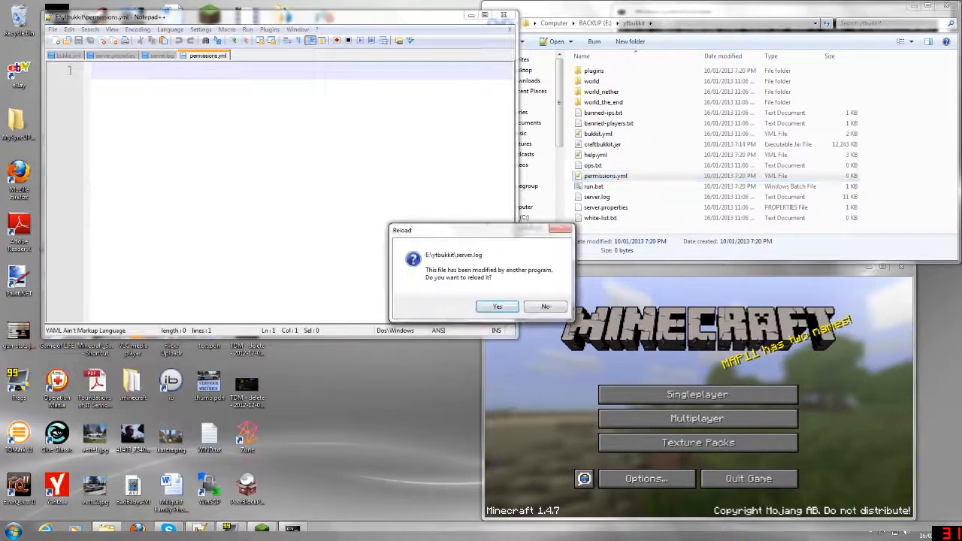
{"action": "key", "text": "Return"}
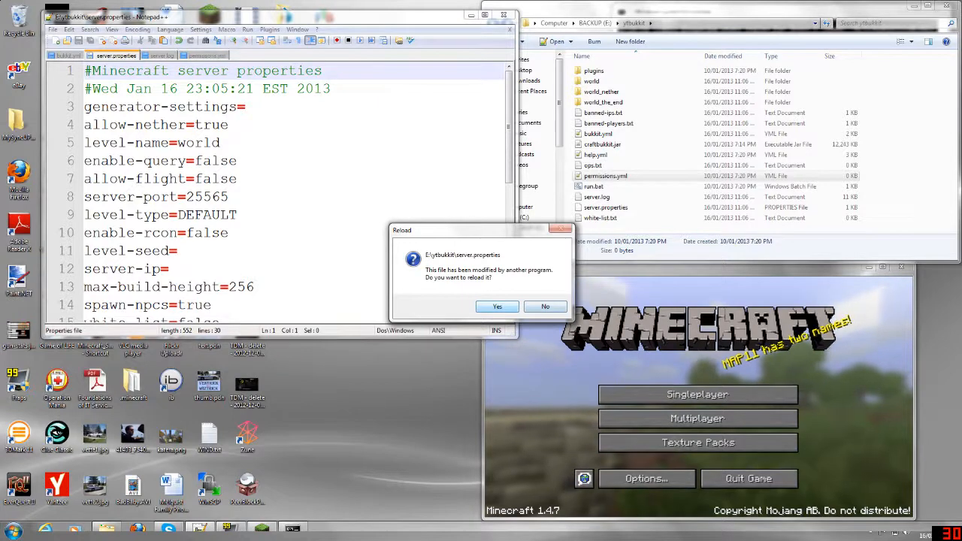
{"action": "key", "text": "Return"}
{"action": "key", "text": "Return"}
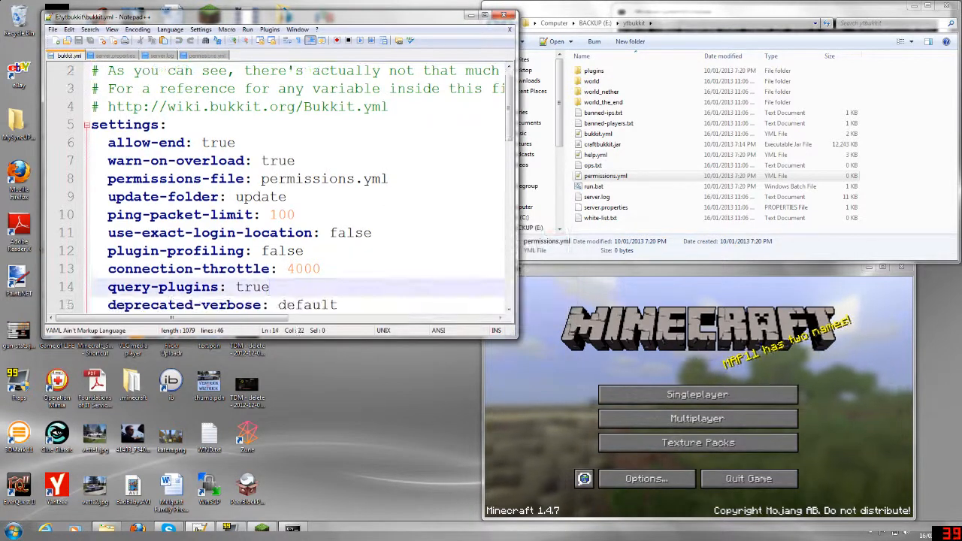
{"action": "left_click", "coordinate": [208, 55]}
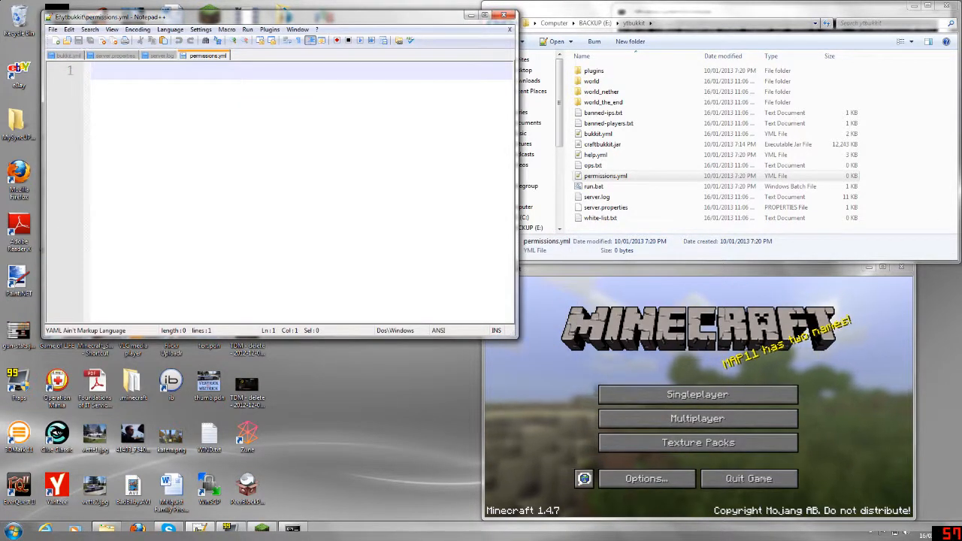
- Close permissions.yml and snap the editor window to the left half of the desktop
{"action": "right_click", "coordinate": [212, 55]}
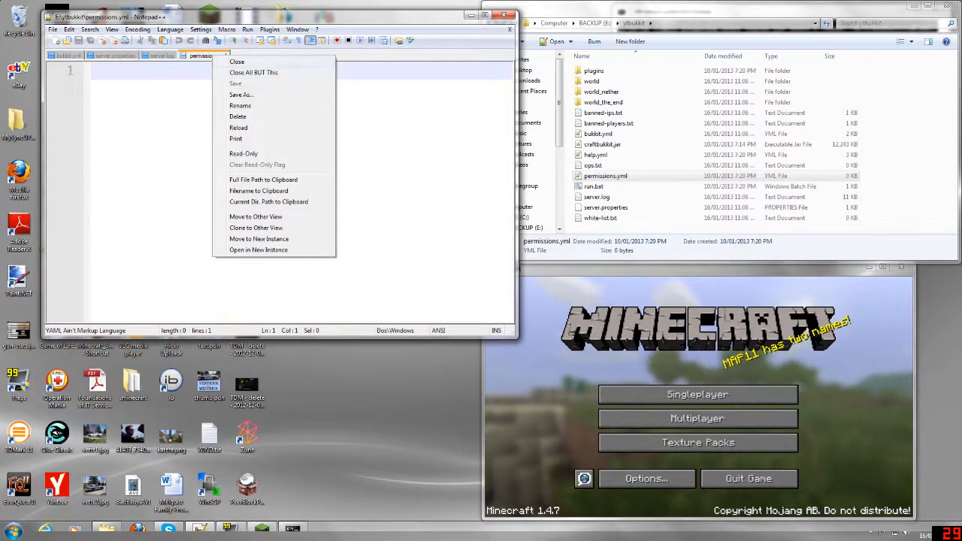
{"action": "left_click", "coordinate": [237, 61]}
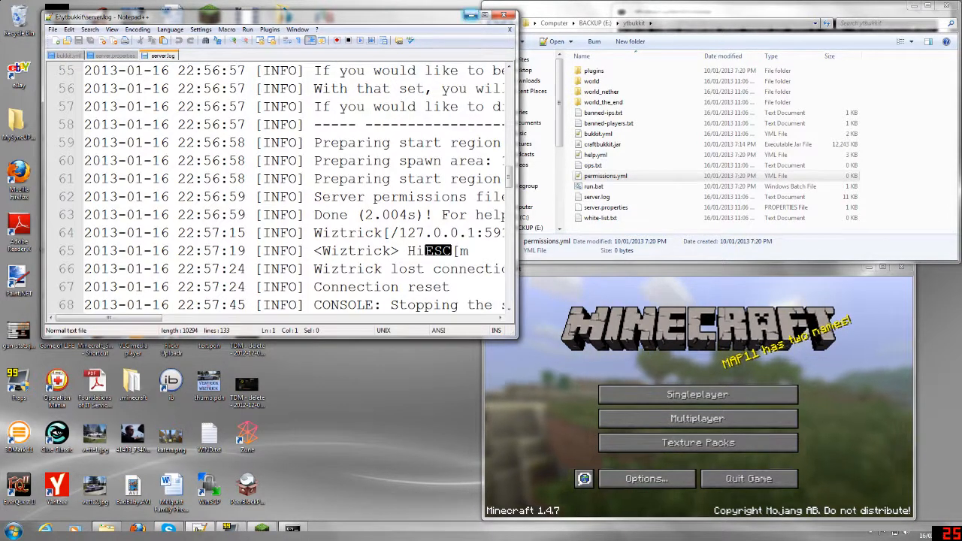
{"action": "key", "text": "super+Right"}
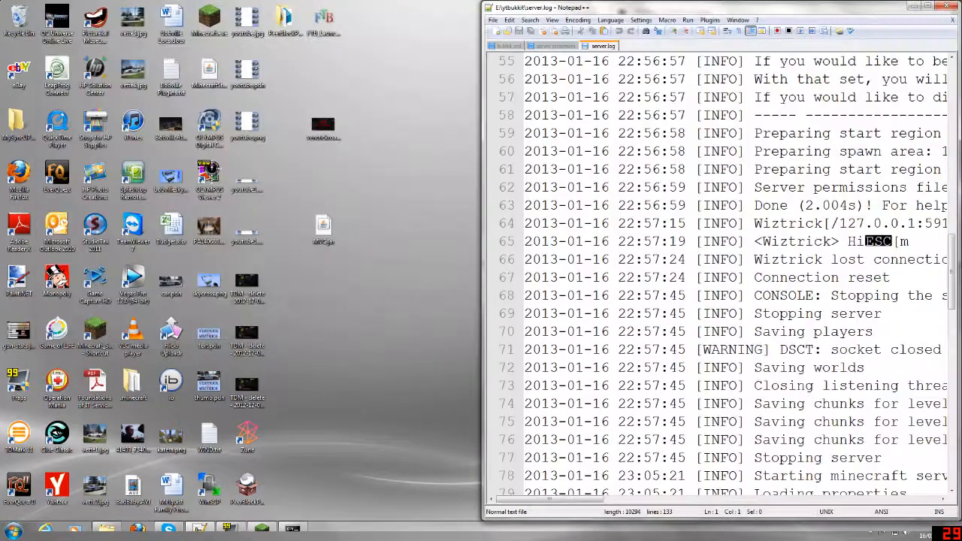
{"action": "key", "text": "super+Left"}
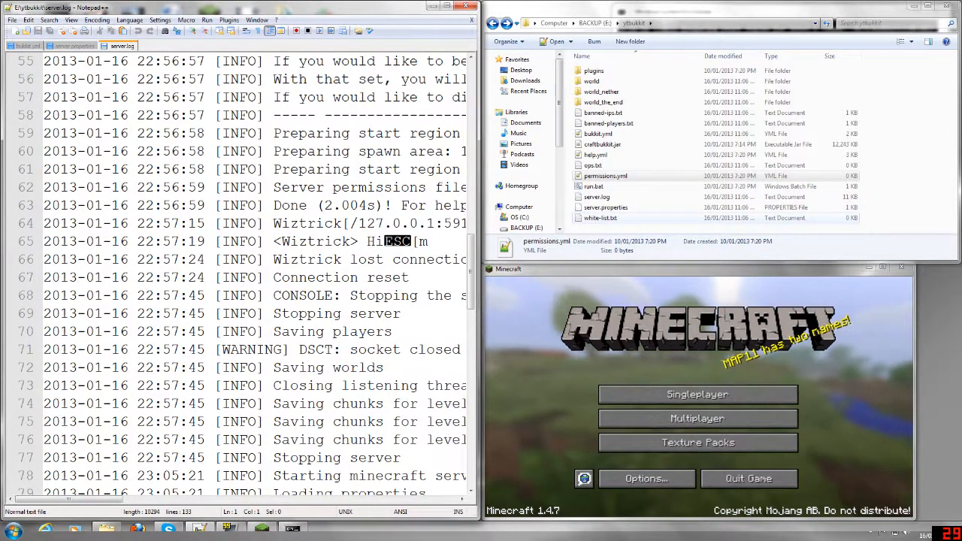
- Open white-list.txt, list two example player names on separate lines, and close it without saving
{"action": "double_click", "coordinate": [600, 217]}
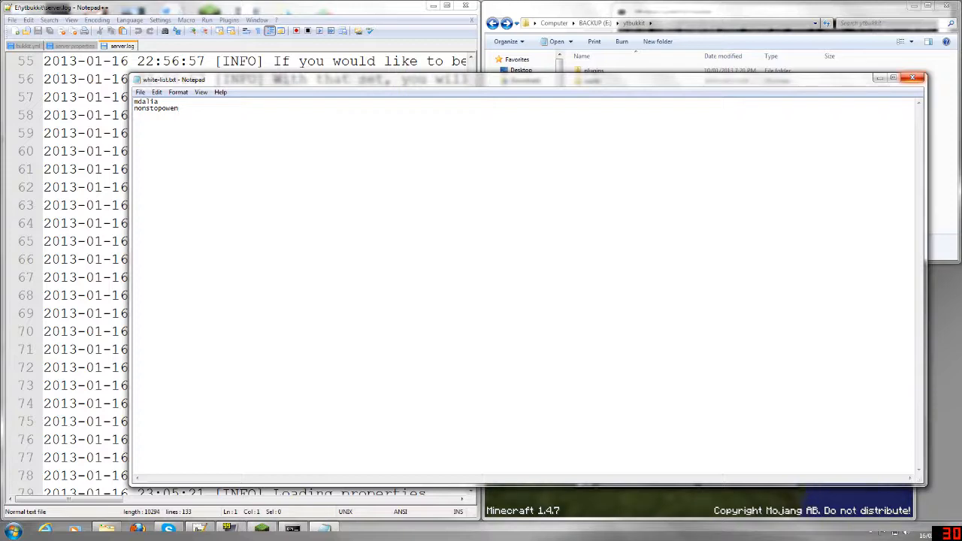
{"action": "left_click", "coordinate": [912, 78]}
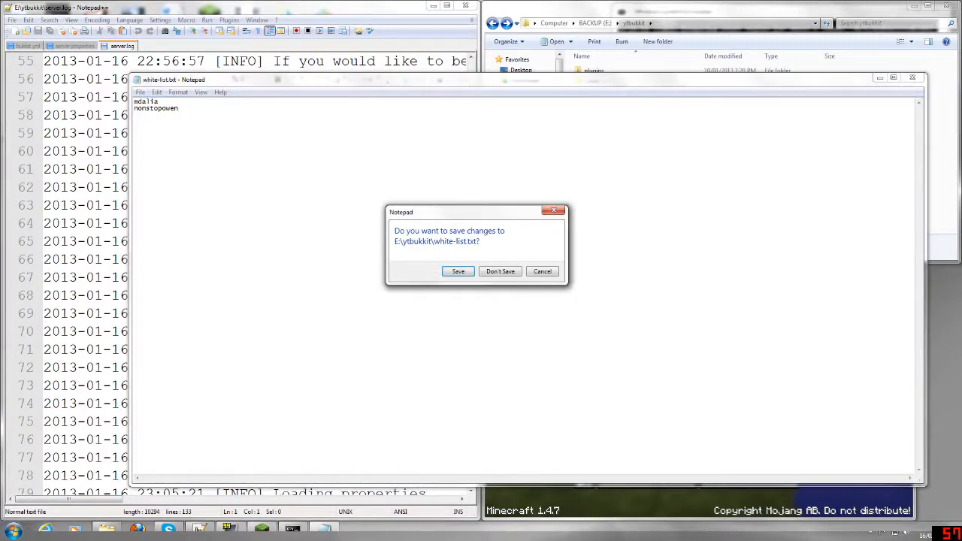
{"action": "left_click", "coordinate": [500, 271]}
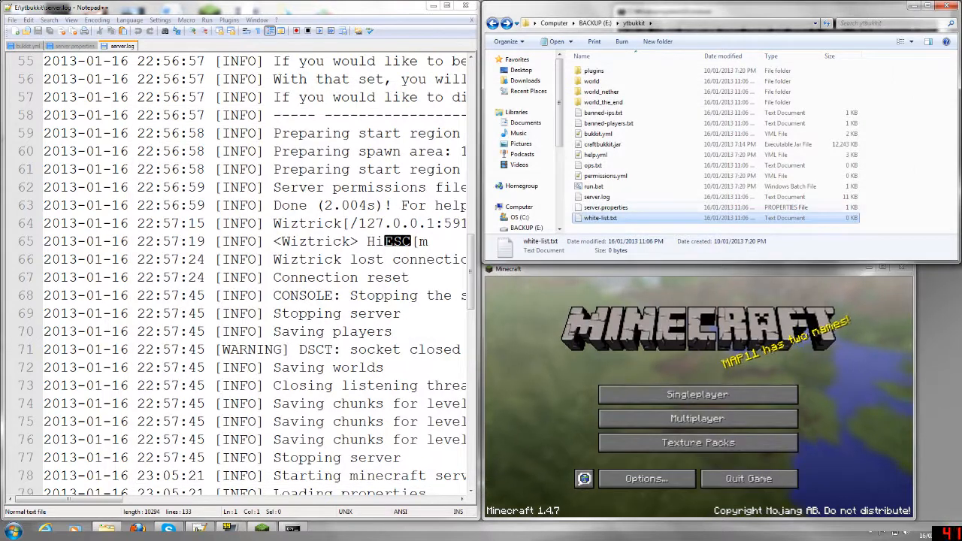